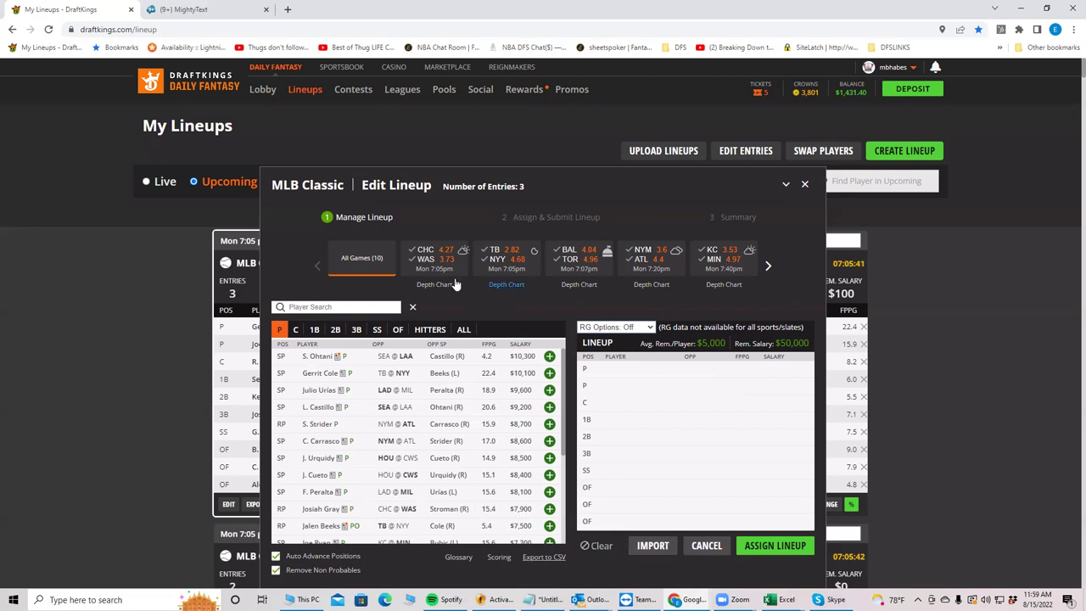
Step: View only the pitchers of the CHC @ WAS game and return to the all-games pitcher list
left_click(430, 256)
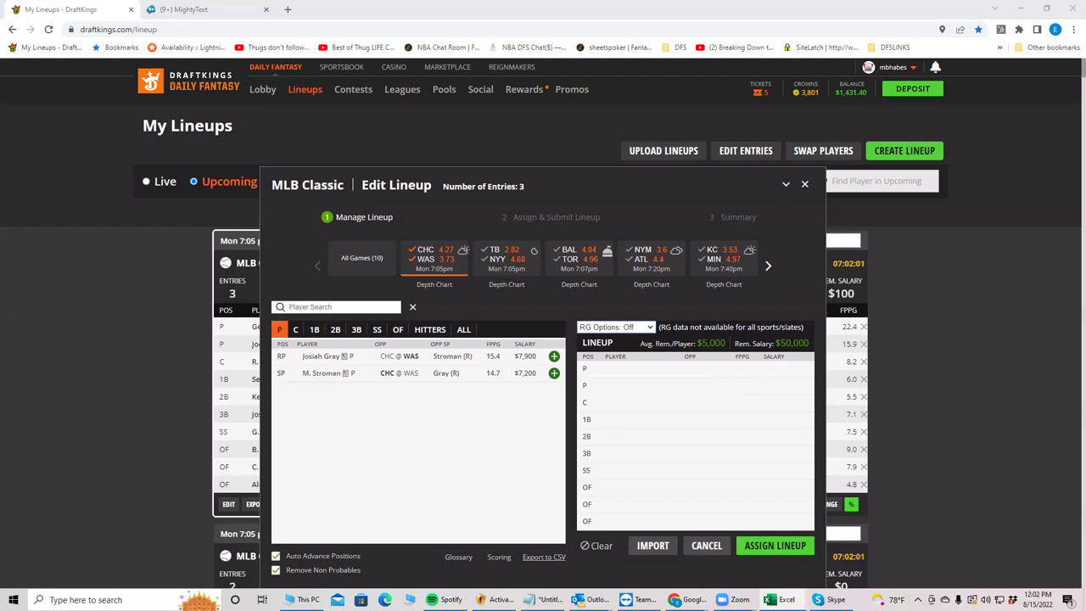
left_click(414, 258)
left_click(413, 258)
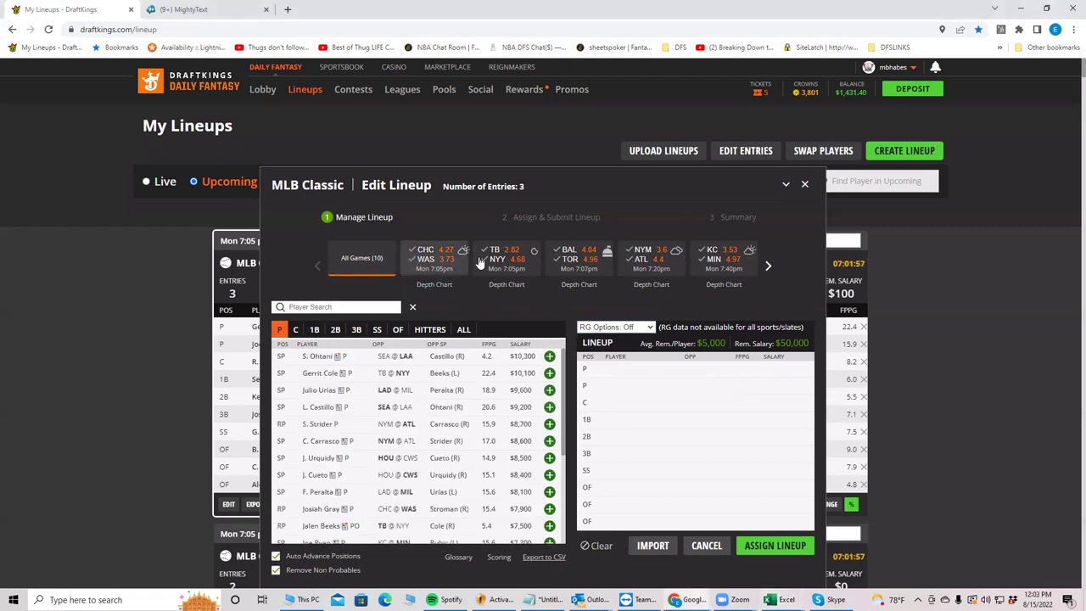
Step: Narrow the pitcher list to the NYY side of the TB @ NYY game and open Gerrit Cole's game log
left_click(494, 255)
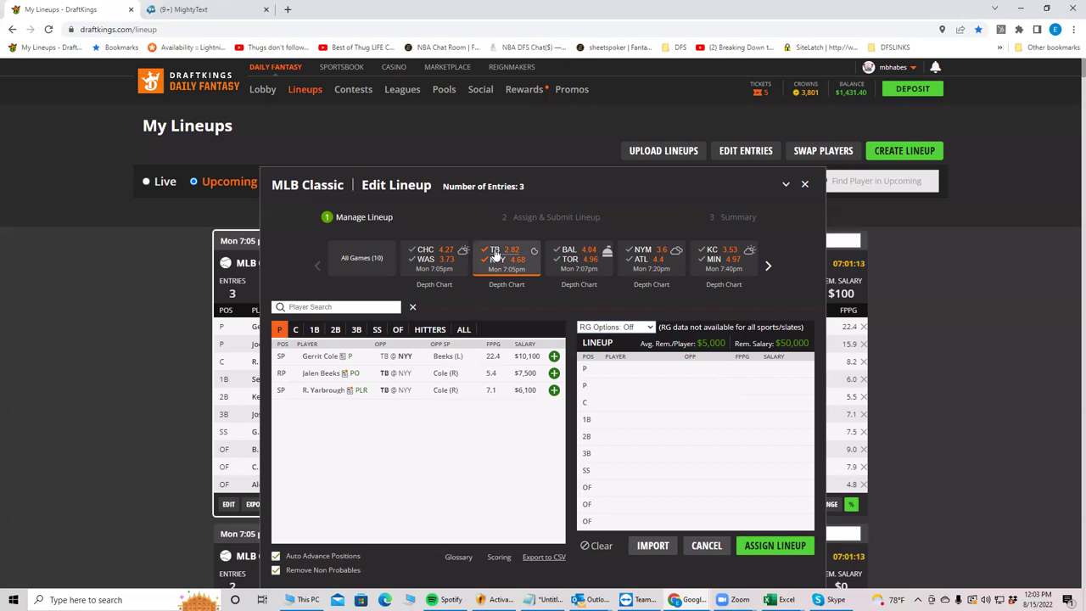
left_click(497, 253)
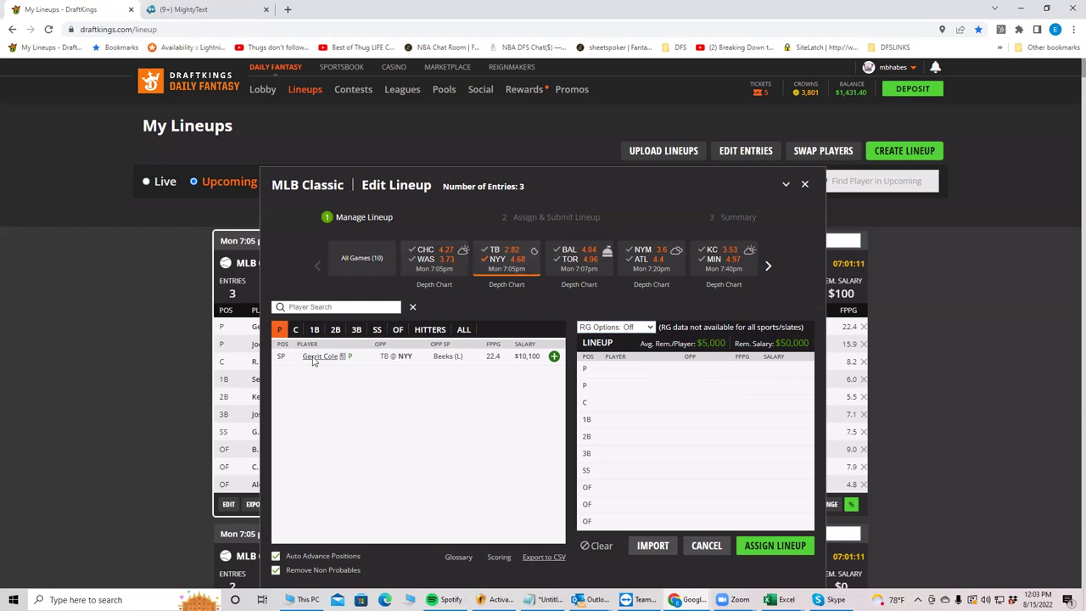
left_click(389, 357)
left_click(533, 263)
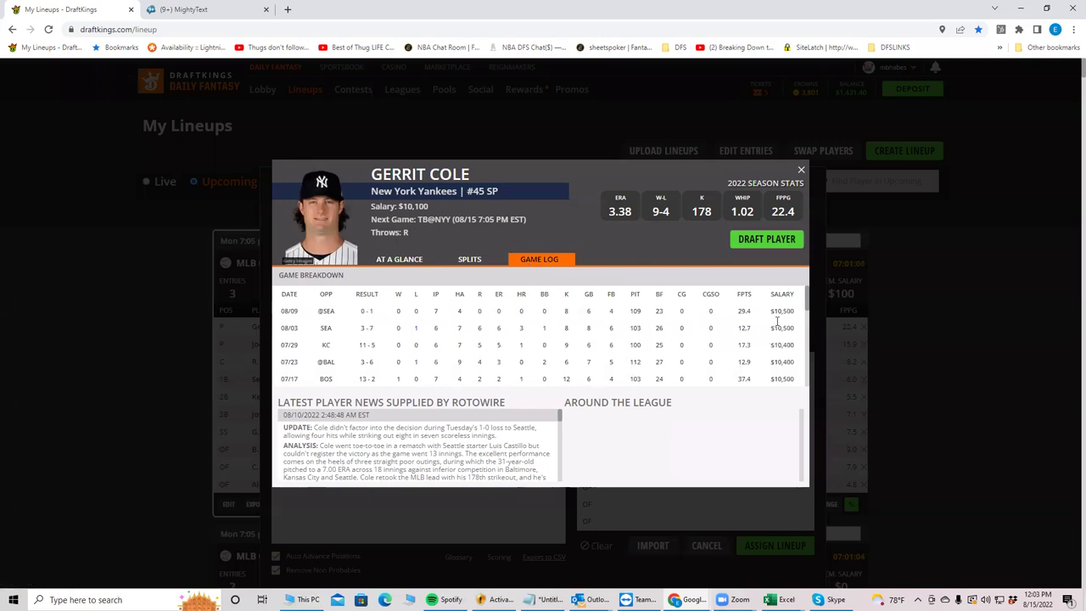
Step: Examine the fantasy points and salaries across Gerrit Cole's season game log, and close his player card
left_click_drag(806, 306, 797, 355)
scroll(794, 344, "up", 1)
scroll(789, 326, "up", 3)
left_click_drag(807, 309, 800, 337)
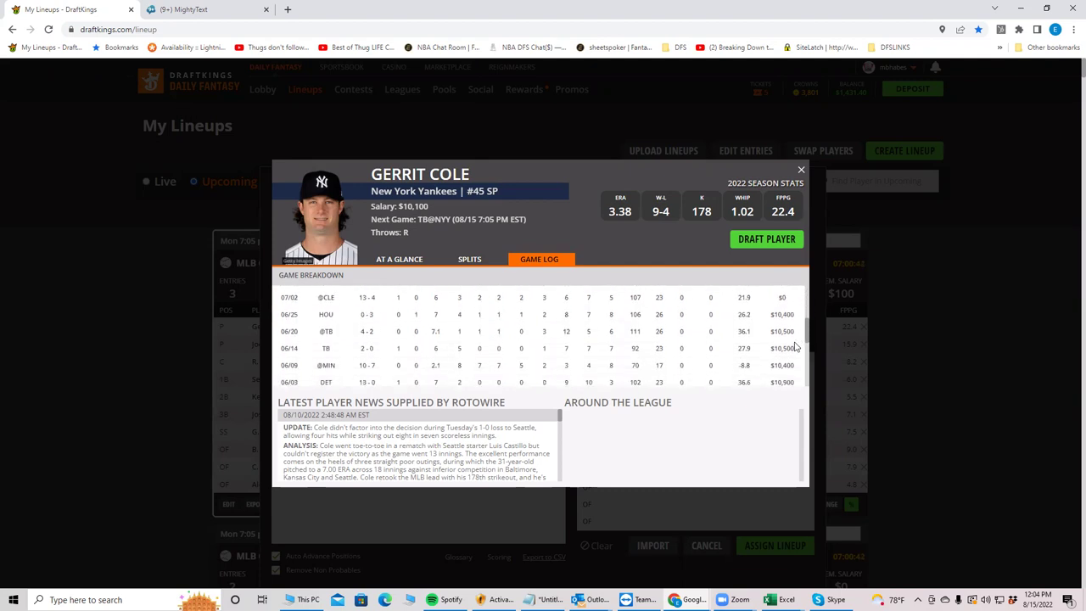
scroll(791, 367, "down", 2)
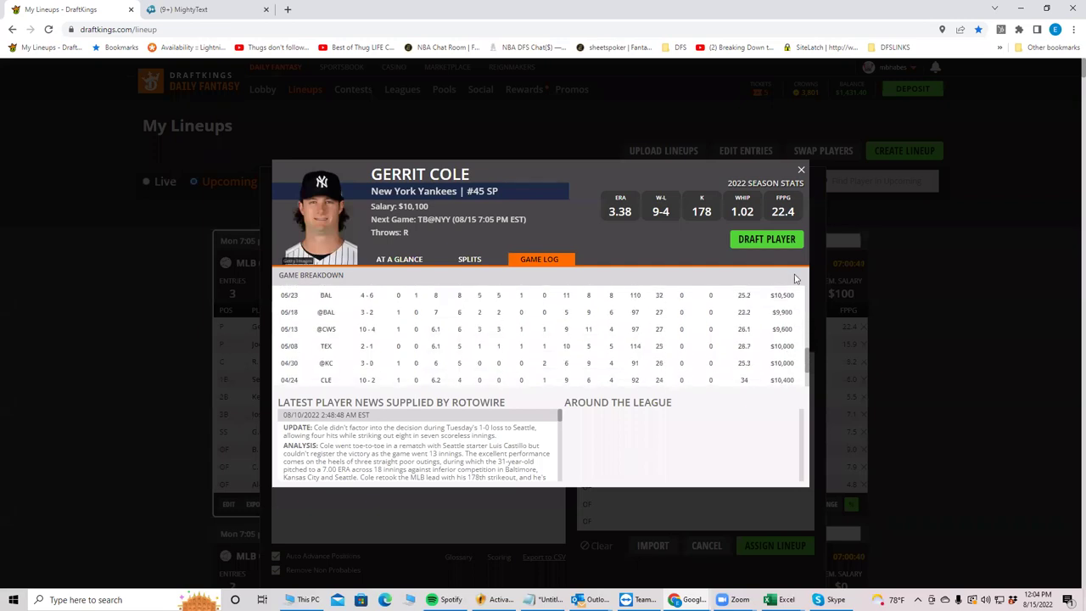
scroll(789, 284, "up", 5)
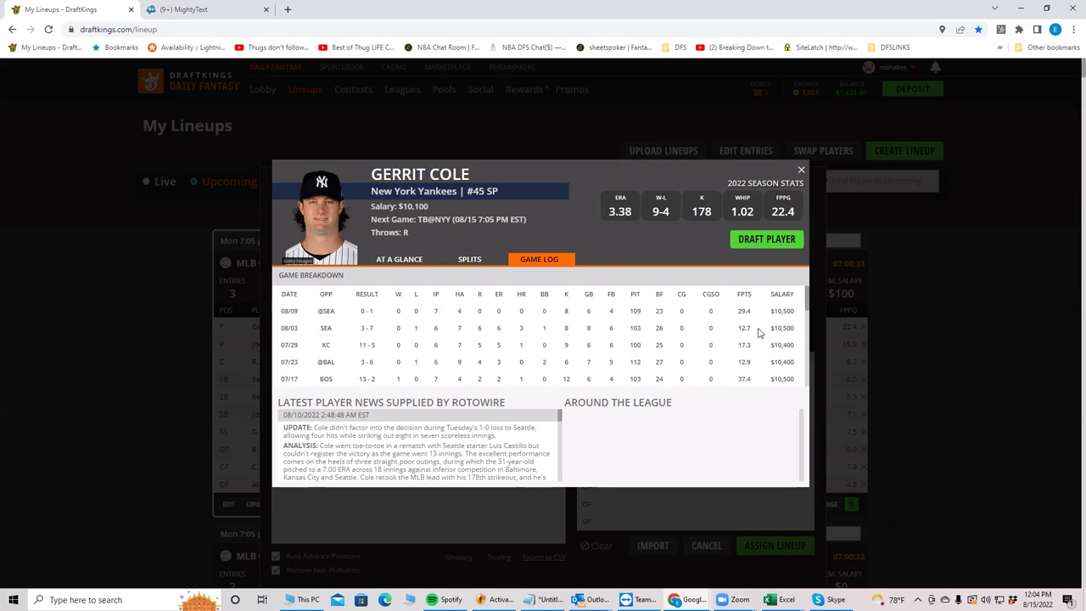
scroll(807, 310, "down", 1)
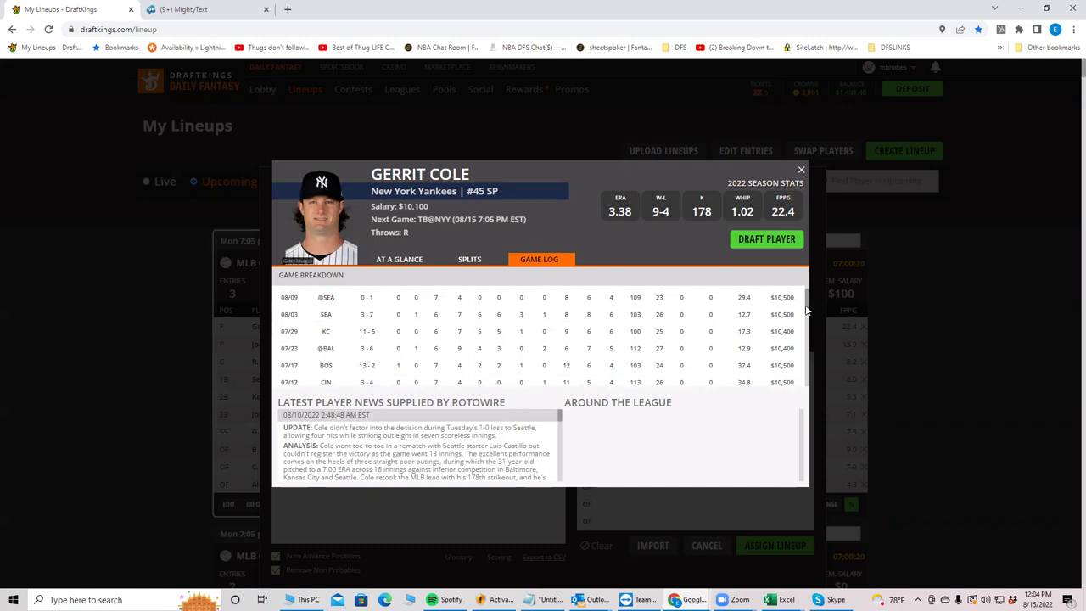
scroll(807, 309, "up", 1)
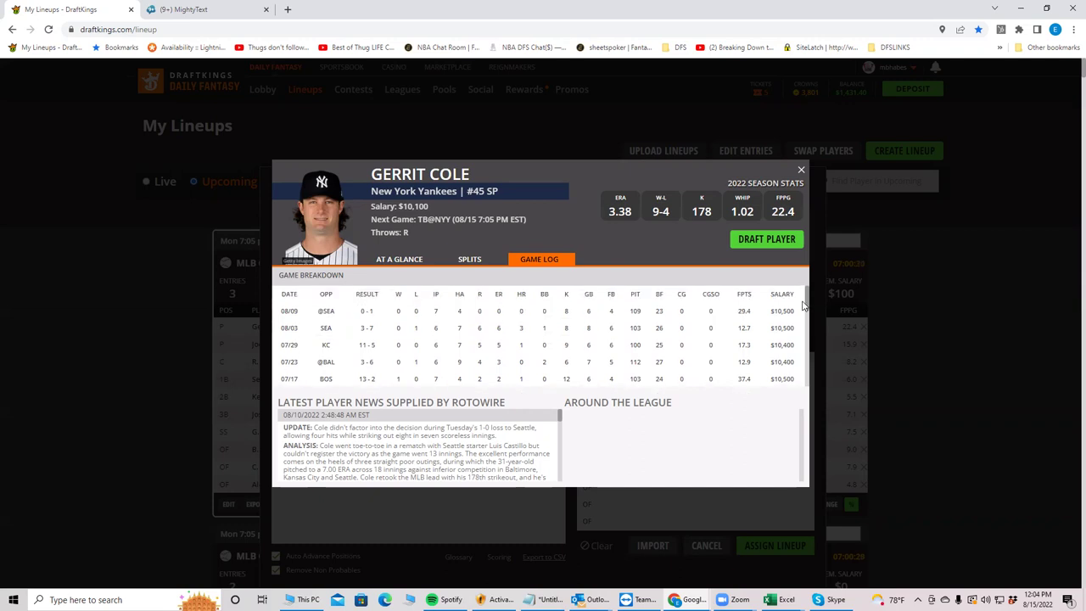
scroll(805, 310, "down", 5)
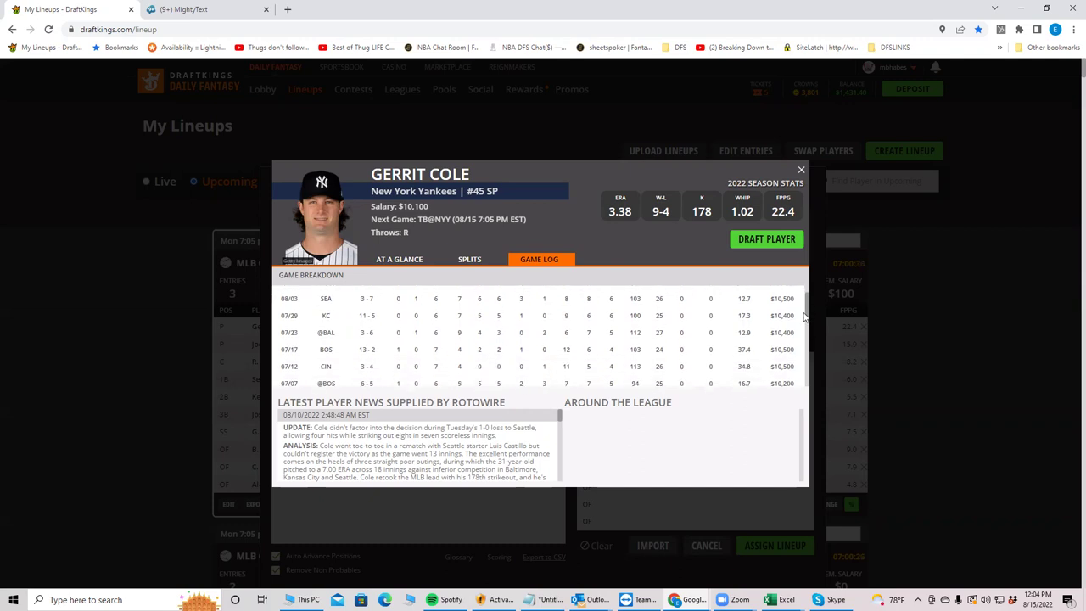
left_click_drag(804, 318, 791, 386)
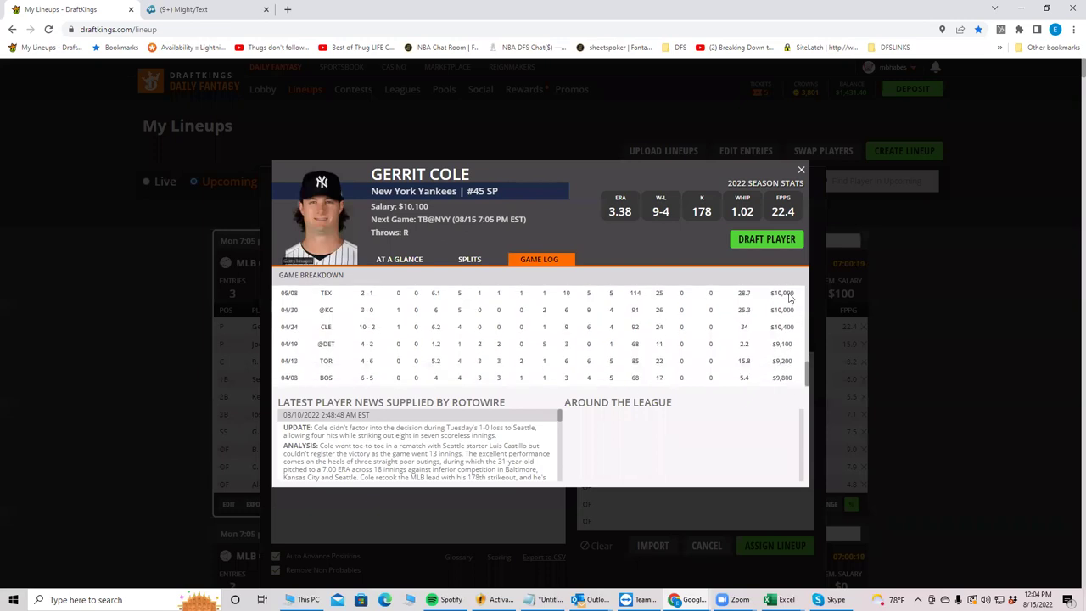
scroll(790, 297, "up", 10)
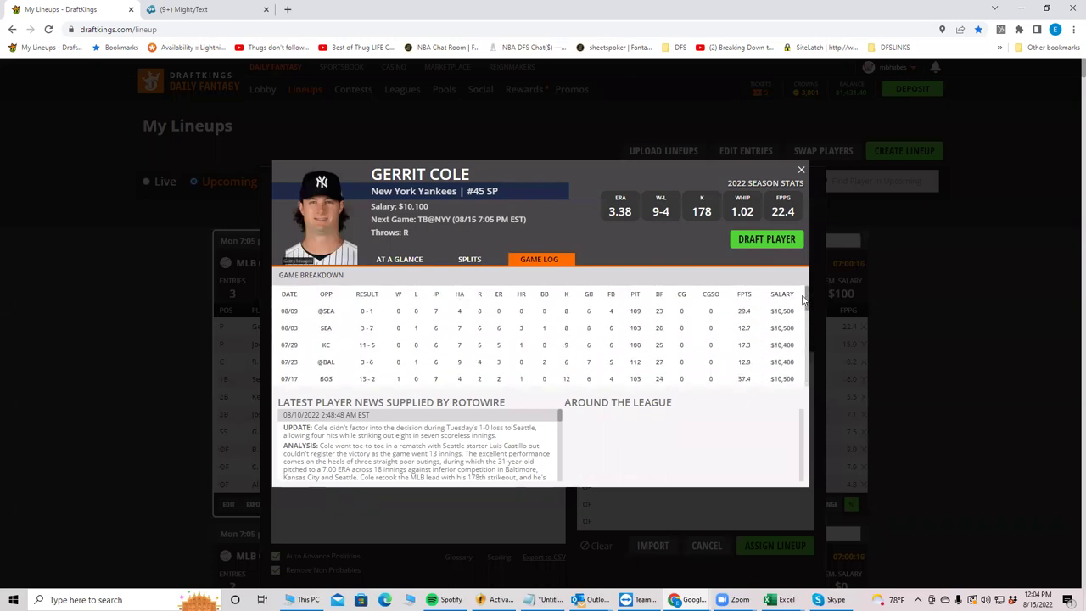
left_click_drag(804, 315, 801, 387)
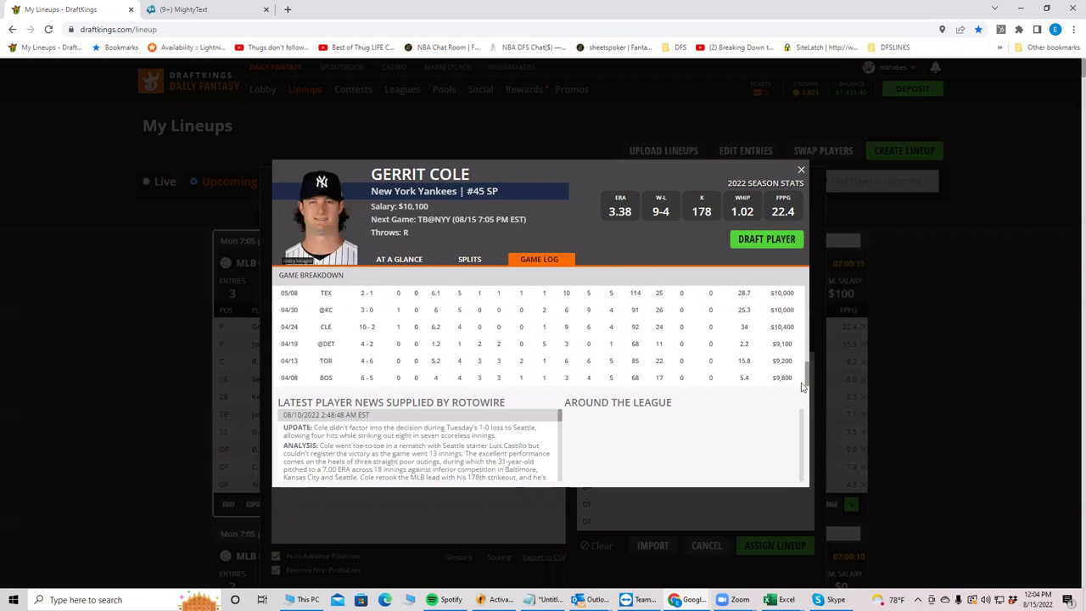
scroll(799, 289, "up", 4)
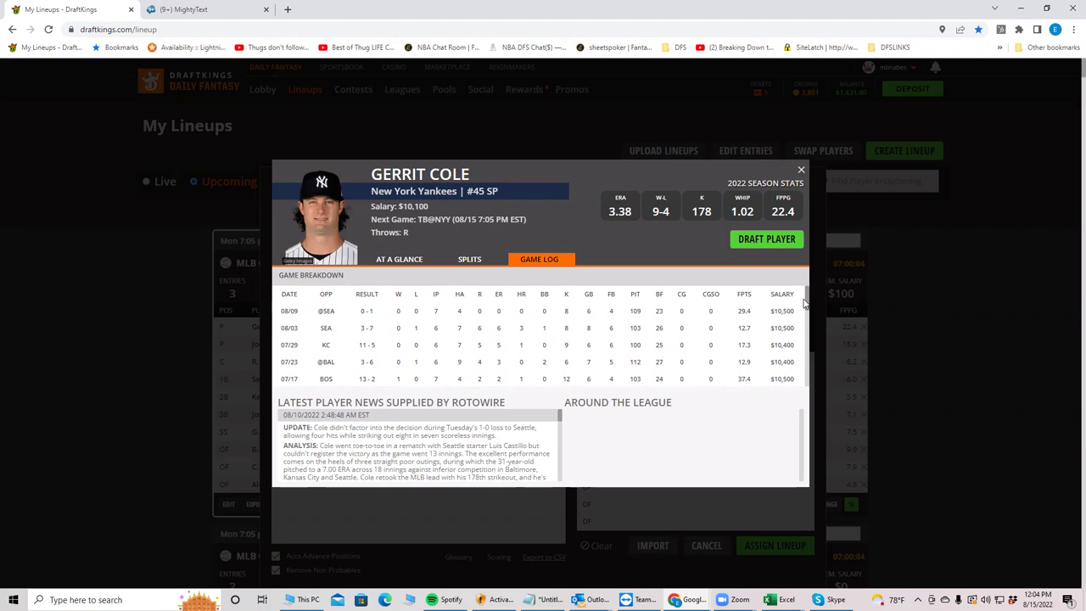
left_click_drag(805, 303, 801, 314)
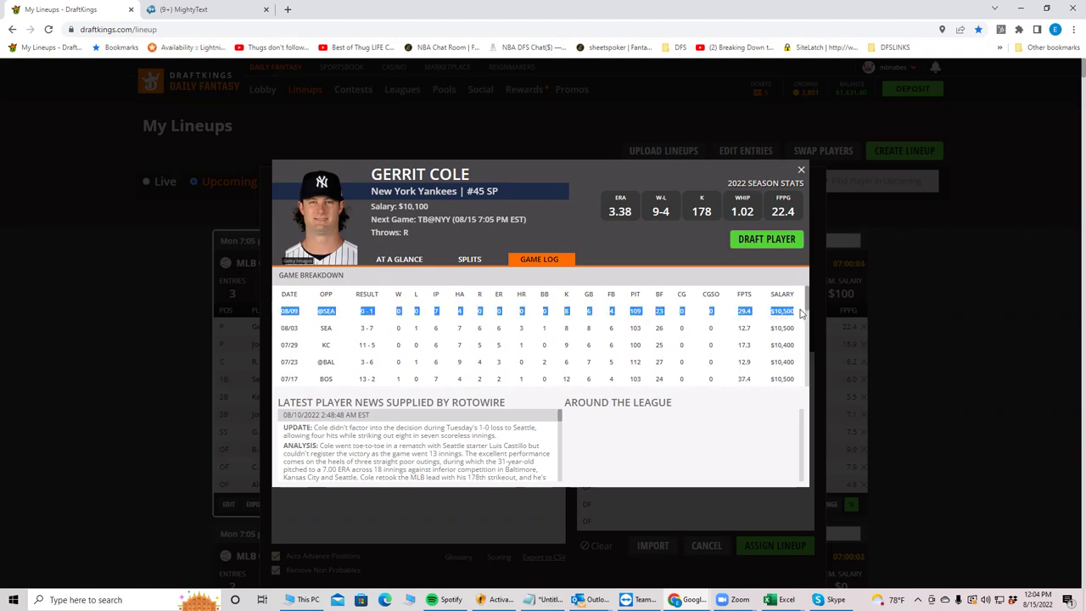
scroll(798, 327, "down", 2)
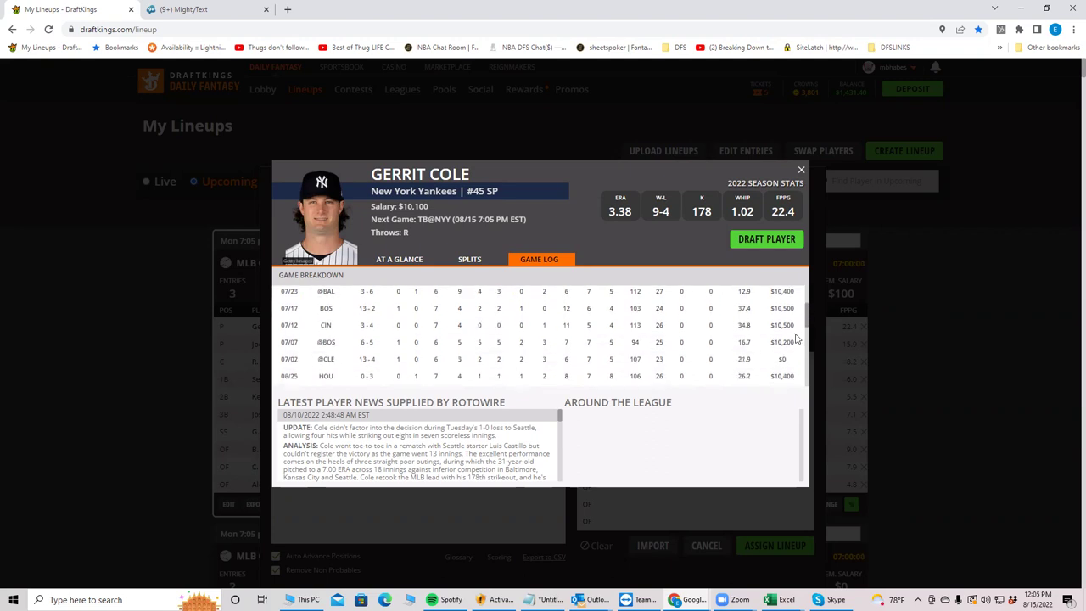
scroll(796, 337, "down", 2)
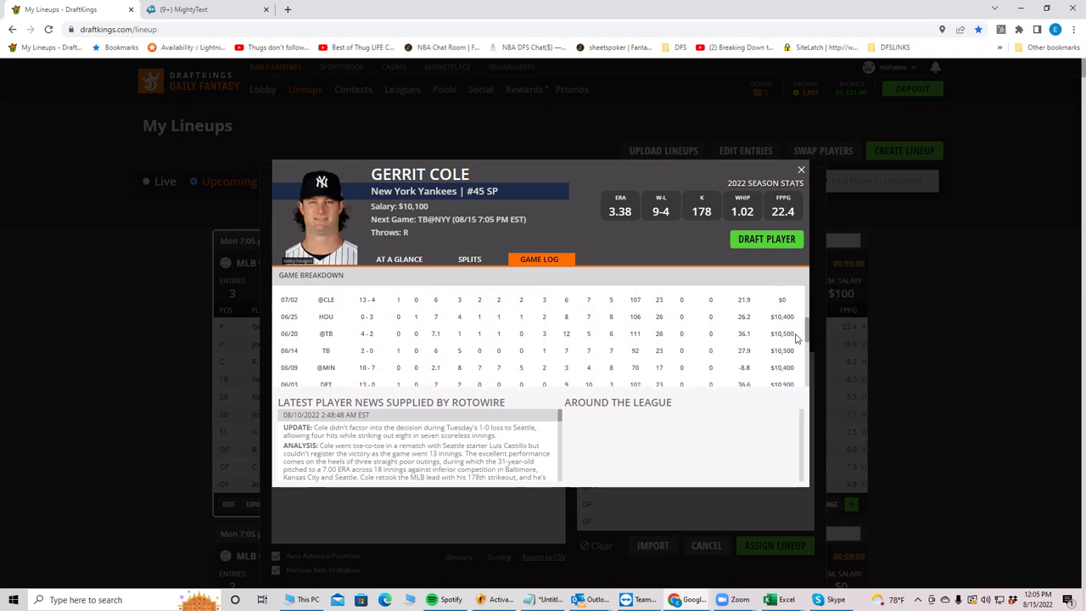
scroll(796, 338, "down", 5)
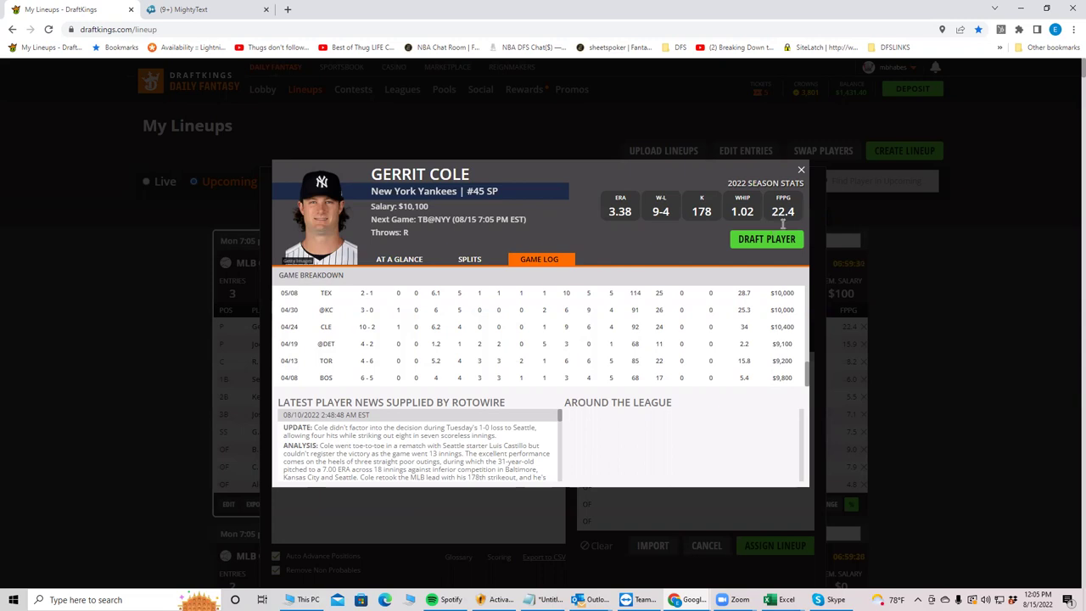
left_click(802, 171)
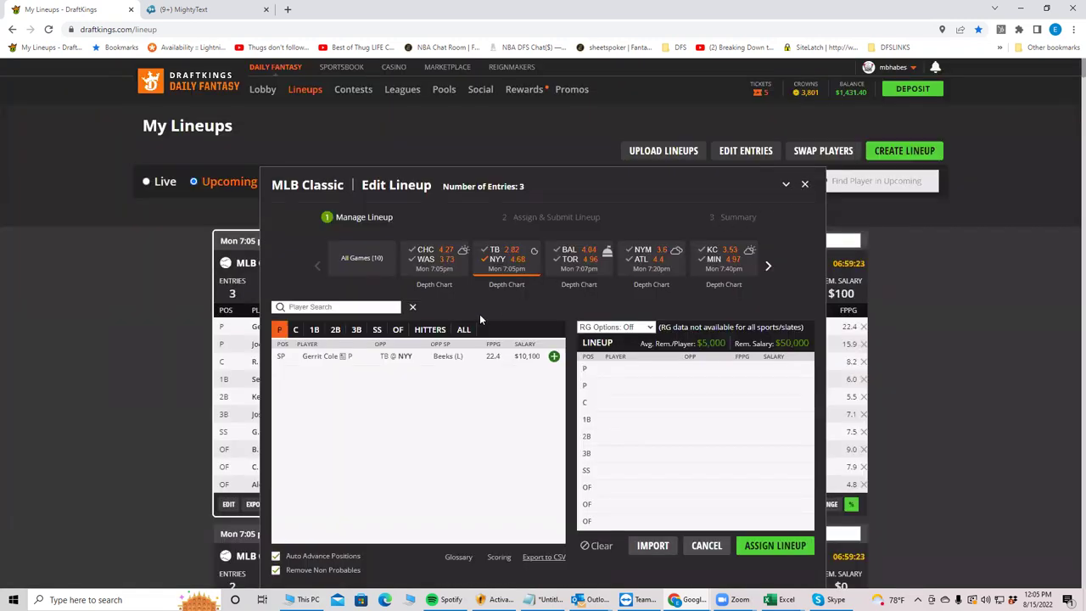
Step: Leave the emptied lineup editor and reopen the three-entry MLB Classic lineup pairing Gerrit Cole with Joe Ryan for editing
key("Escape")
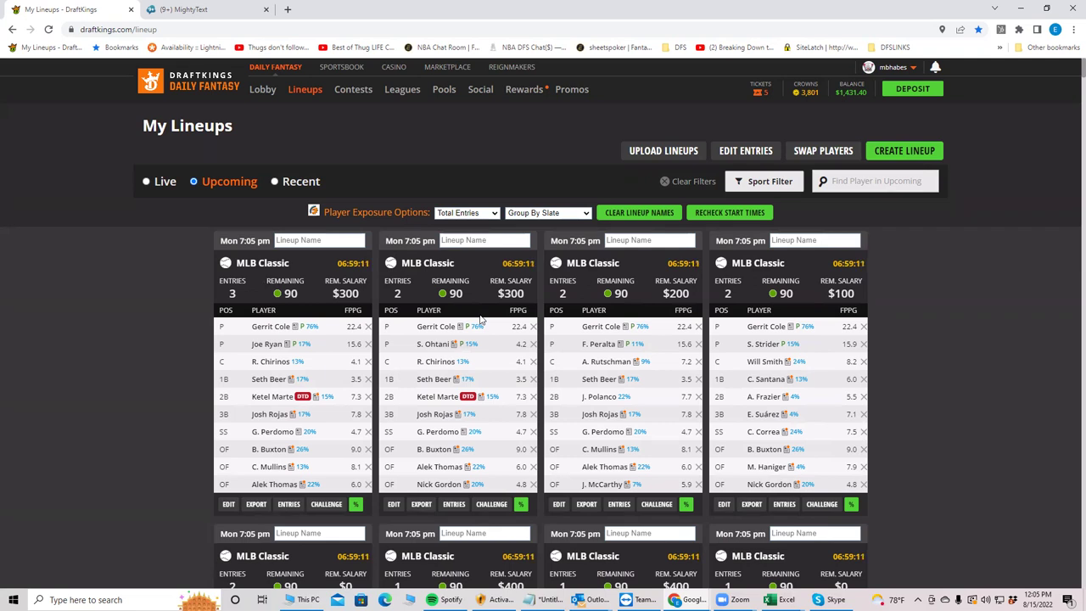
left_click(394, 504)
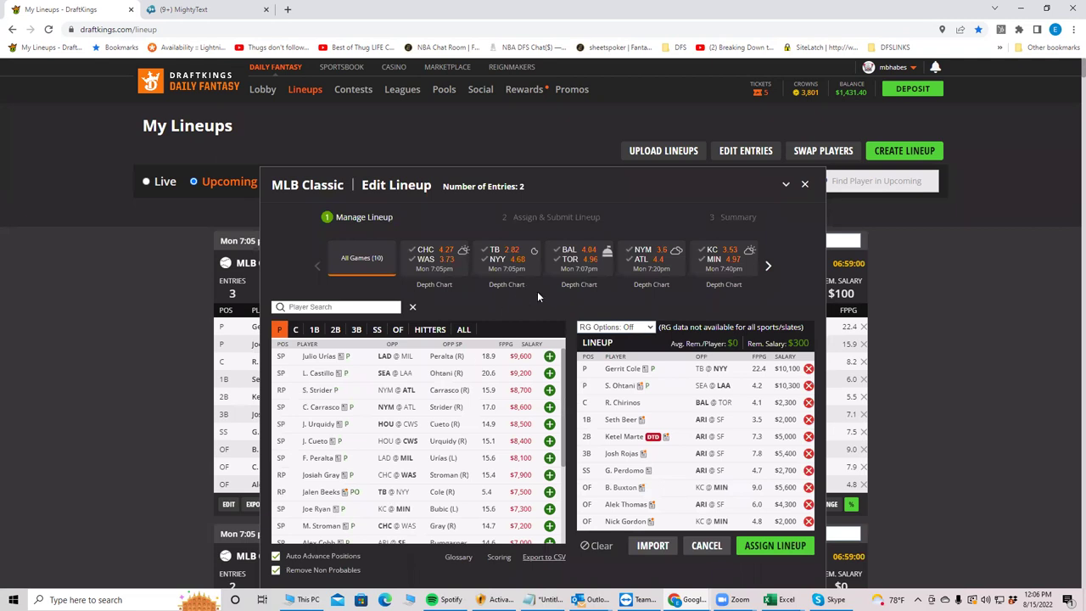
left_click(806, 185)
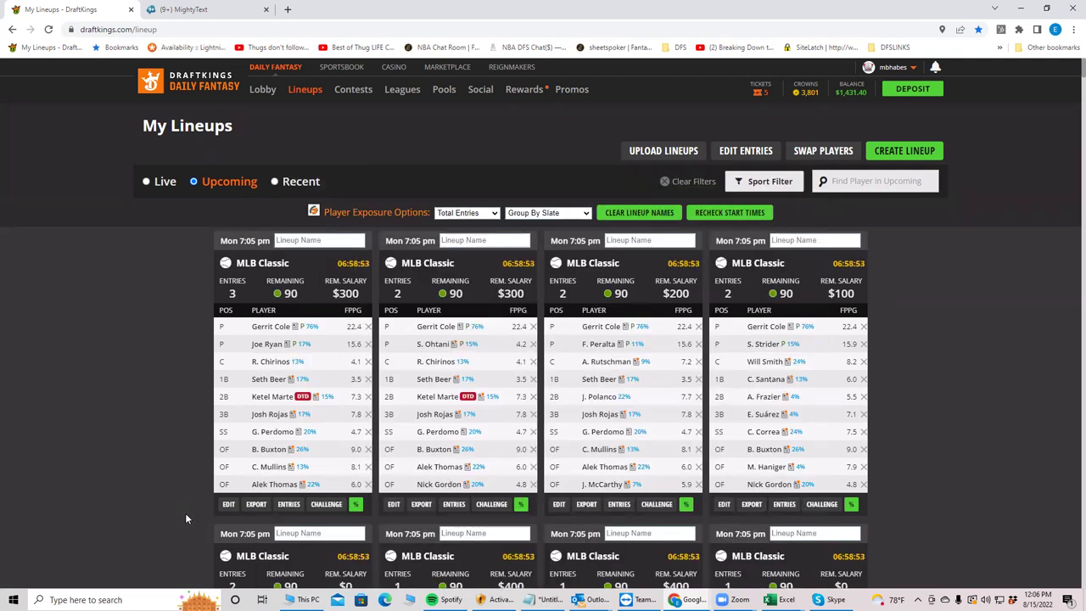
left_click(229, 504)
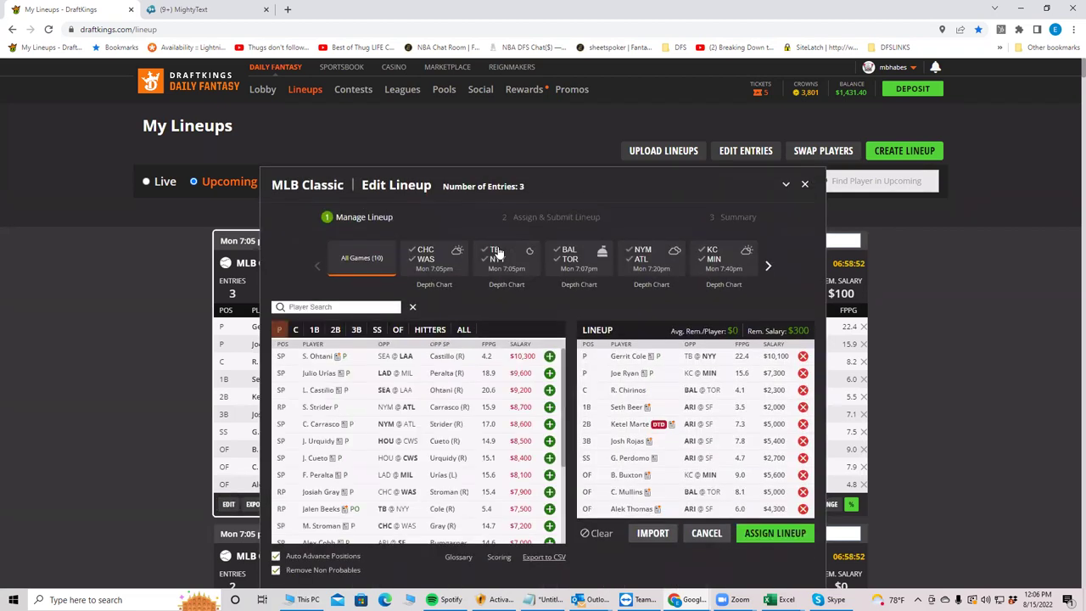
Step: View the available pitchers of the TB @ NYY game and those of the BAL @ TOR game
left_click(498, 253)
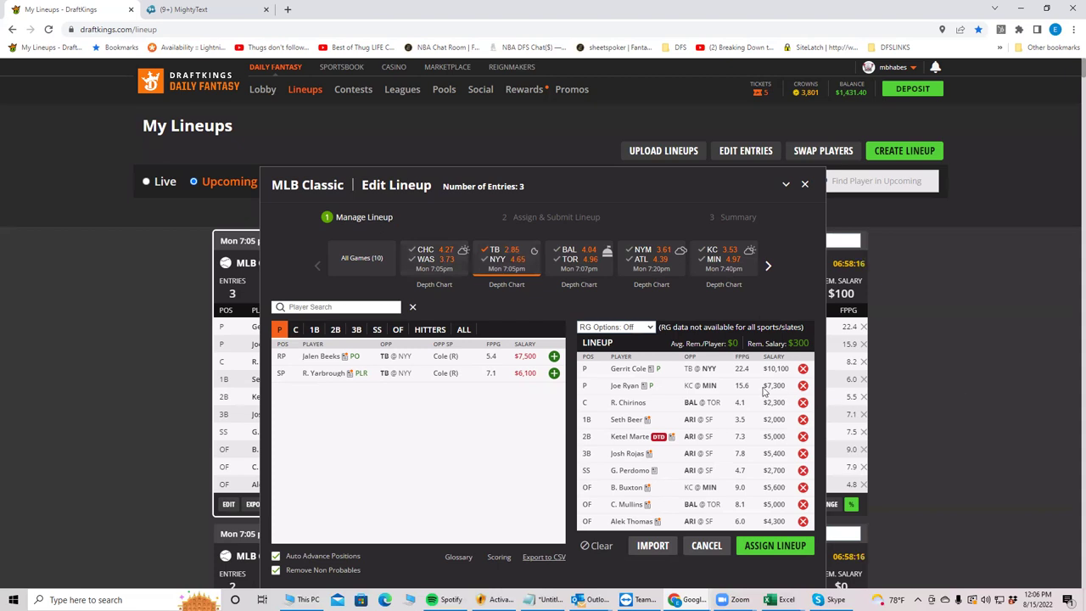
left_click(497, 255)
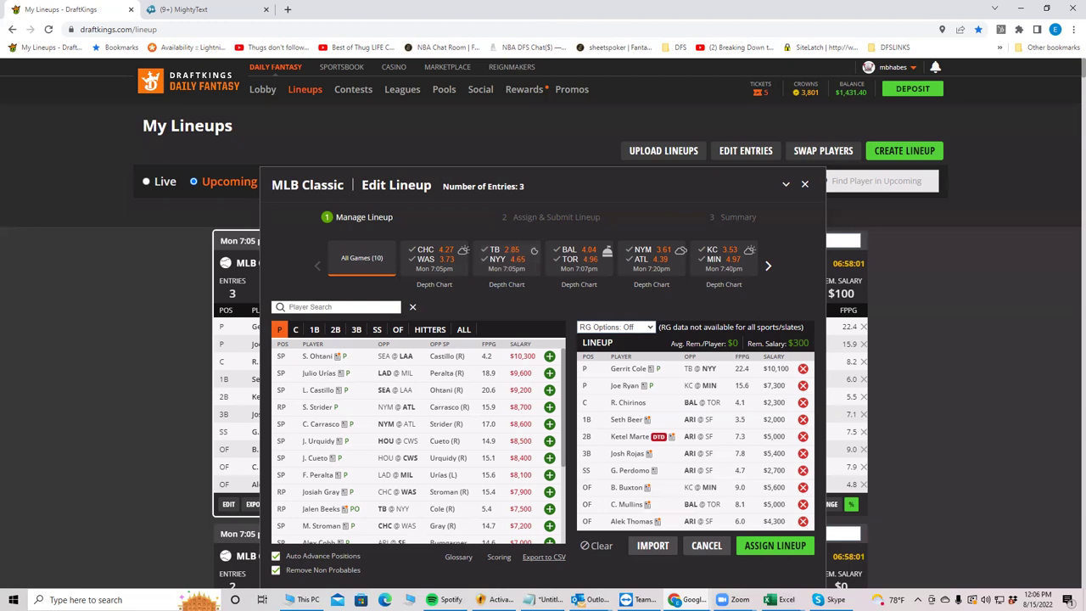
left_click(574, 264)
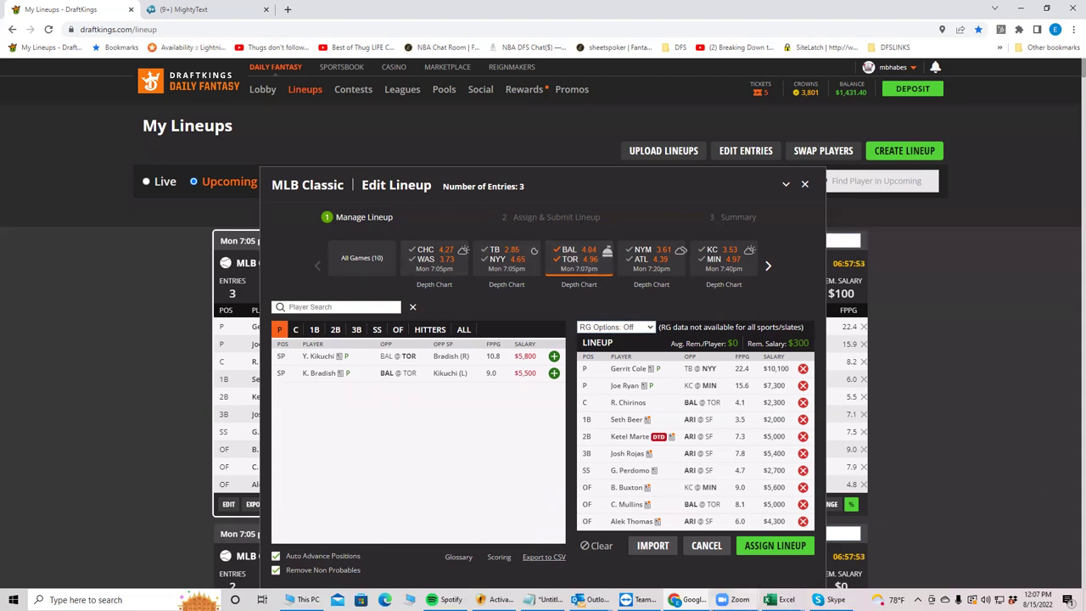
Step: Switch to File Explorer to open the DFSSheets folder, and leave its window
mouse_move(737, 599)
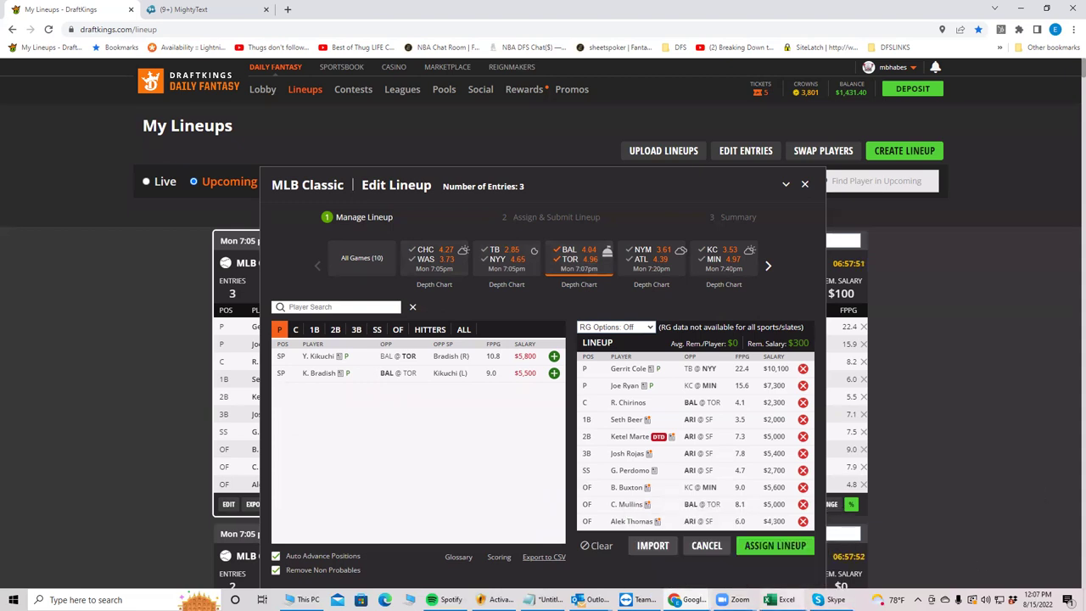
right_click(769, 599)
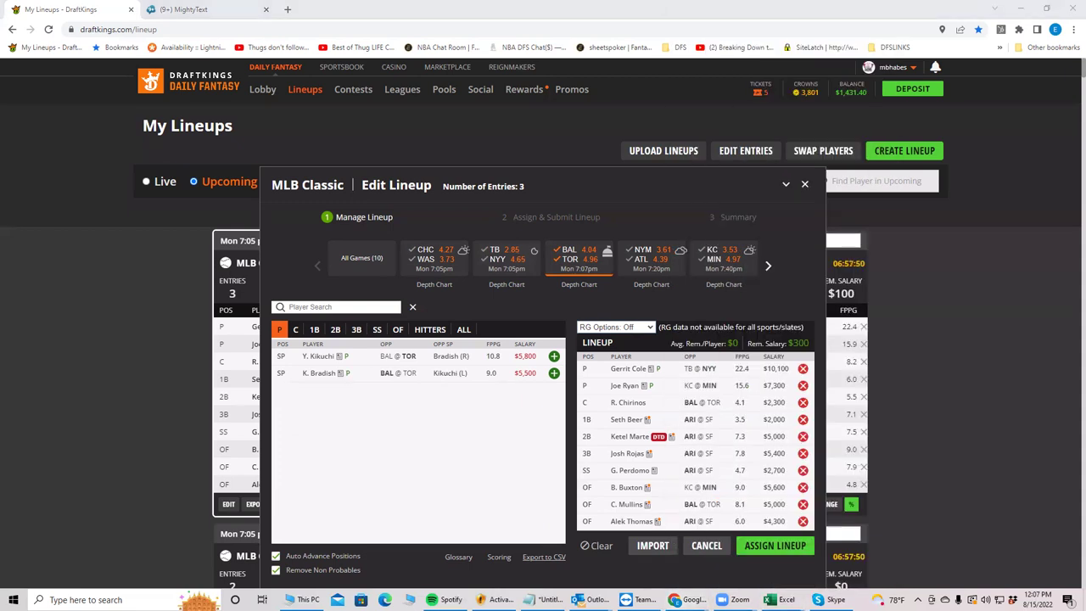
right_click(770, 600)
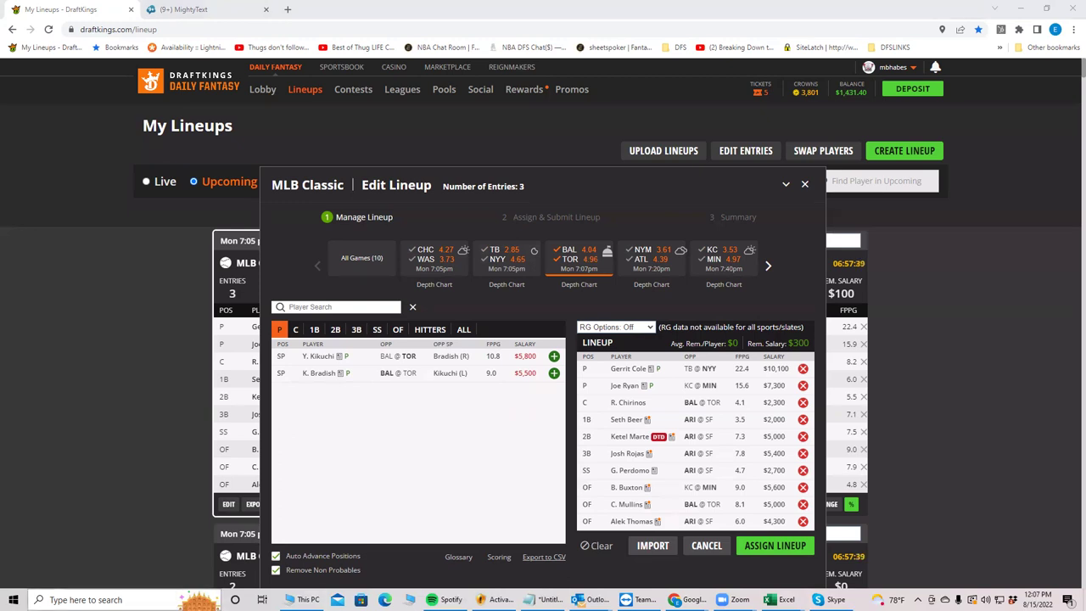
left_click(128, 600)
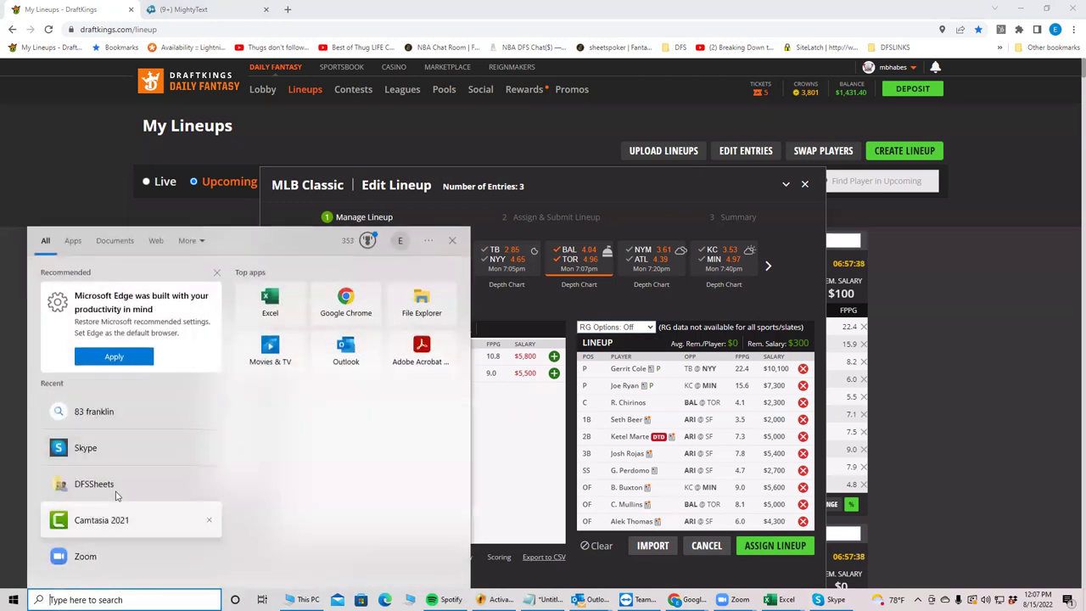
left_click(106, 485)
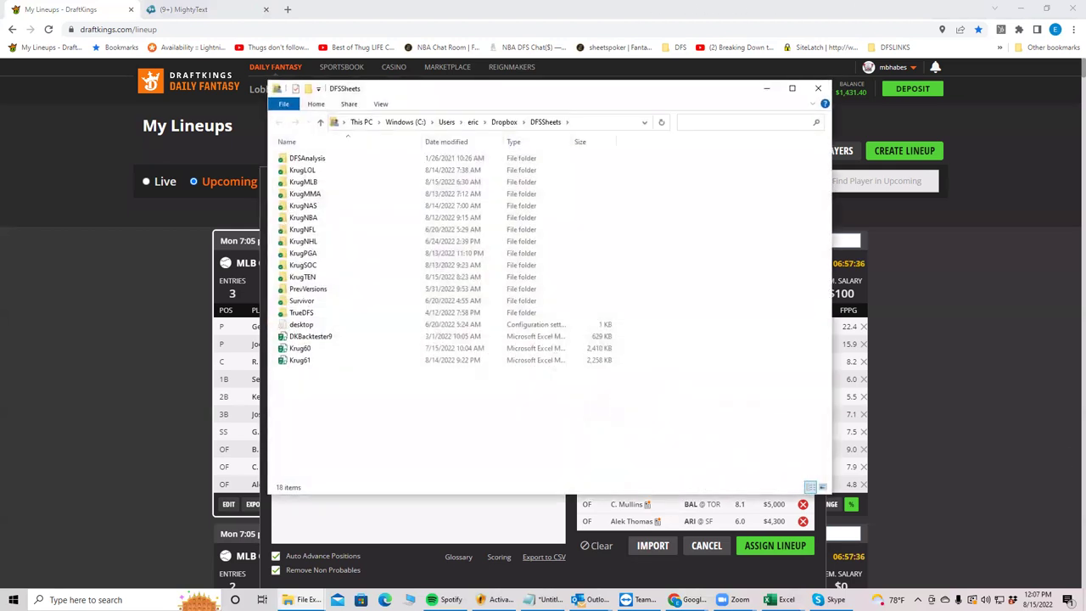
key("alt+Tab")
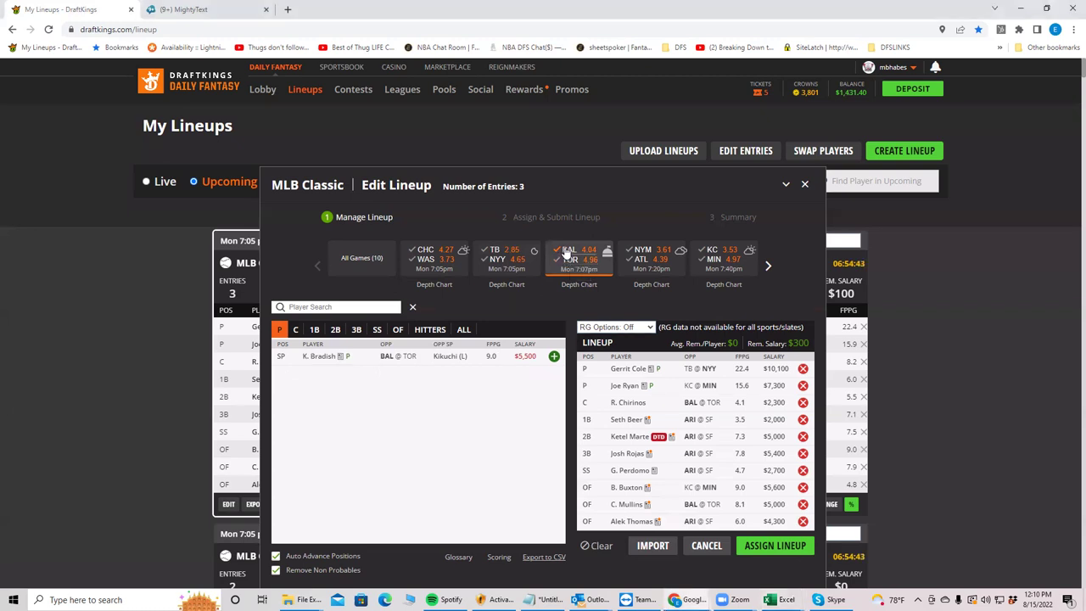
Step: Filter the pitchers to the NYM @ ATL game and narrow the list to the NYM side
left_click(646, 262)
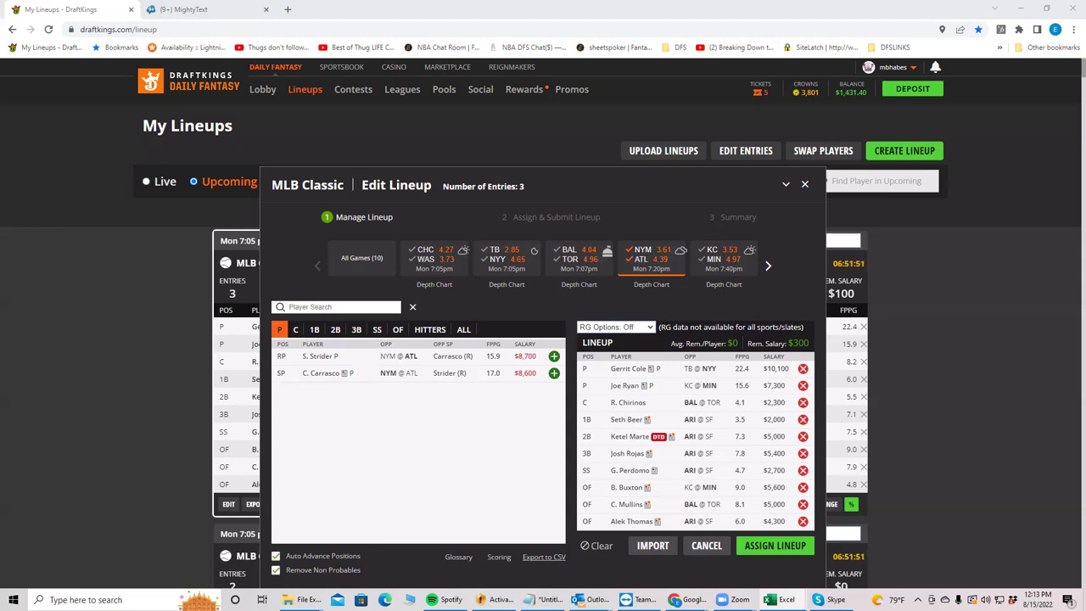
left_click(638, 266)
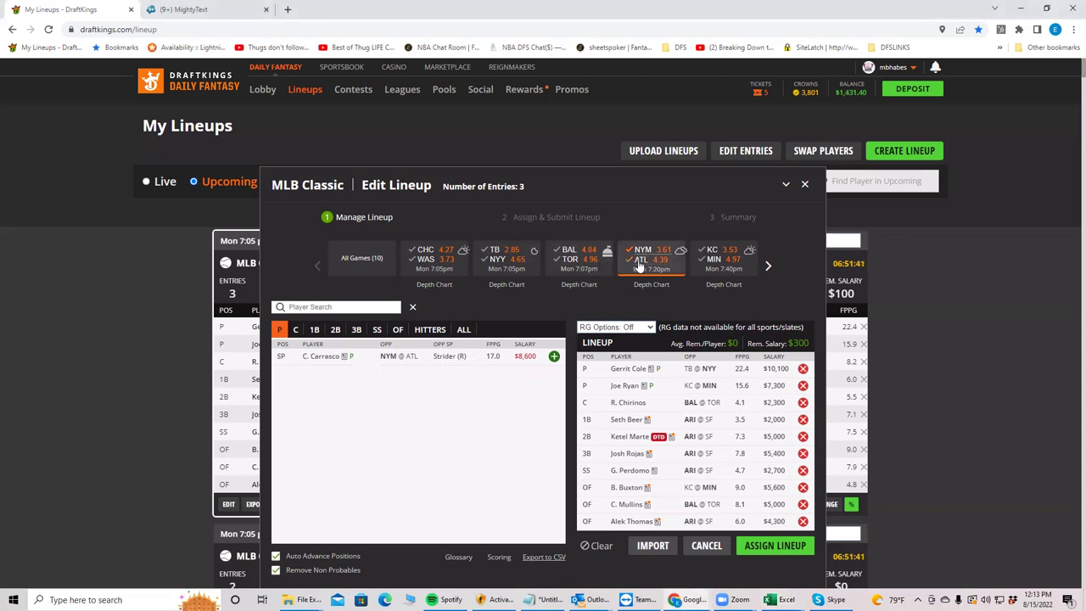
Step: Clear all players from the lineup and filter the pitchers to the KC side of the KC @ MIN game
left_click(717, 263)
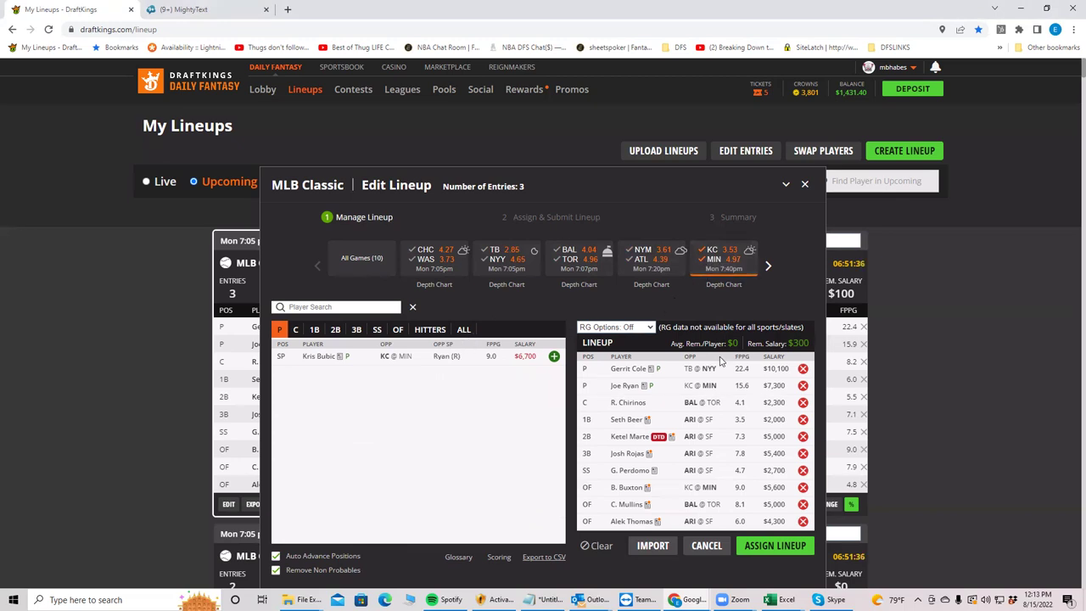
left_click(598, 546)
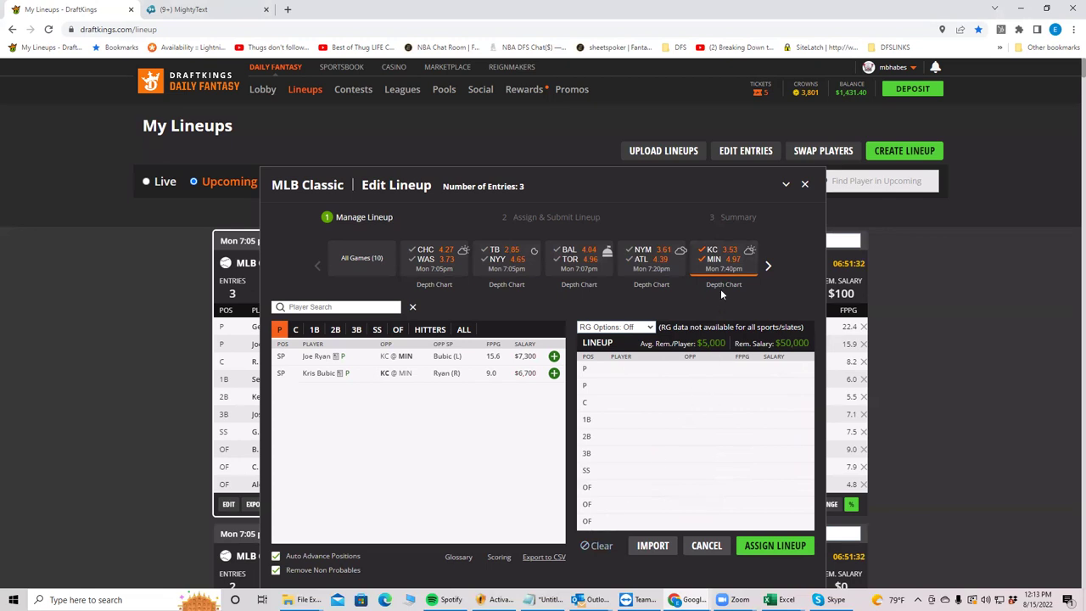
left_click(721, 261)
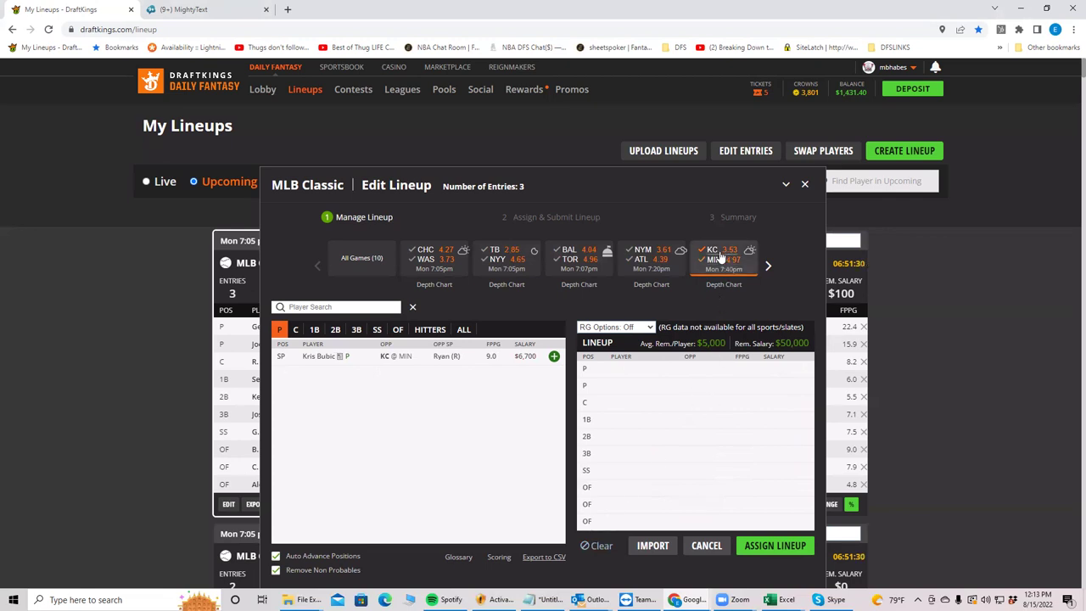
Step: Remove the KC @ MIN filter and view the available pitchers of the OAK @ TEX game
left_click(717, 265)
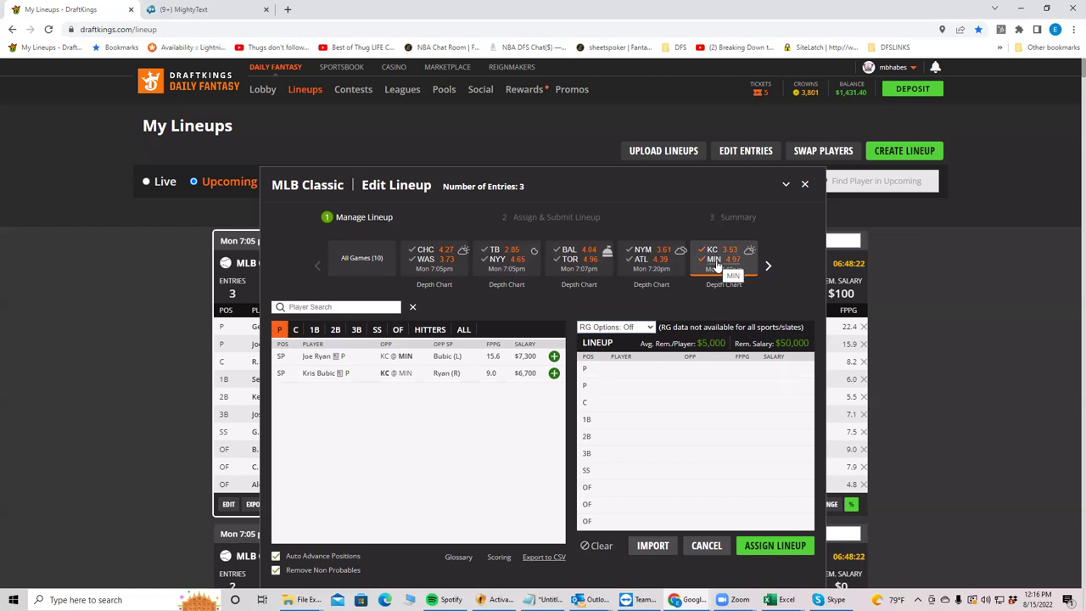
left_click(717, 262)
left_click(740, 265)
left_click(768, 266)
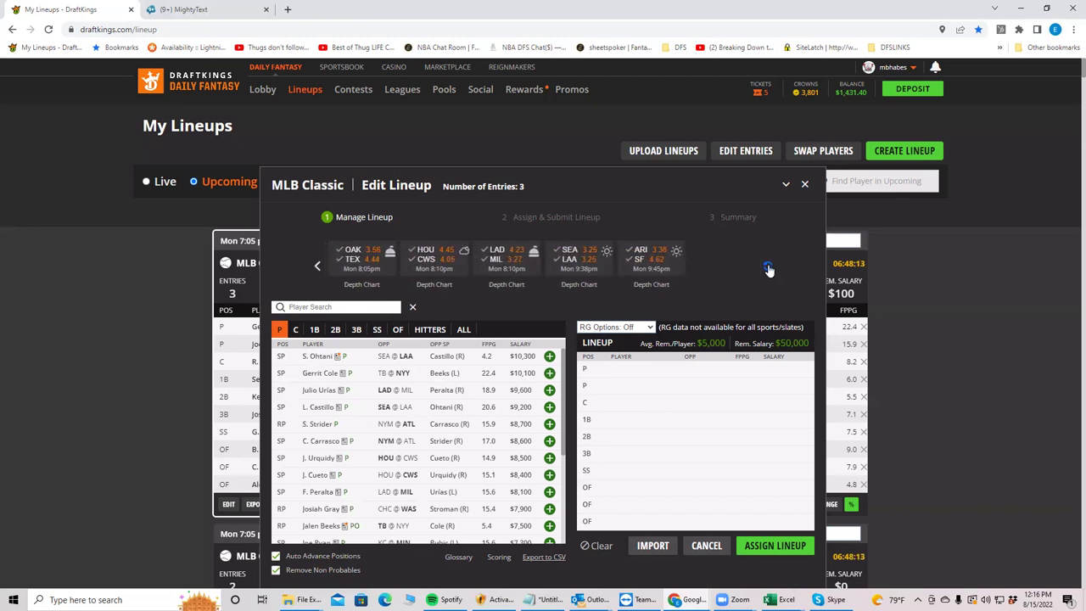
left_click(352, 251)
left_click(353, 250)
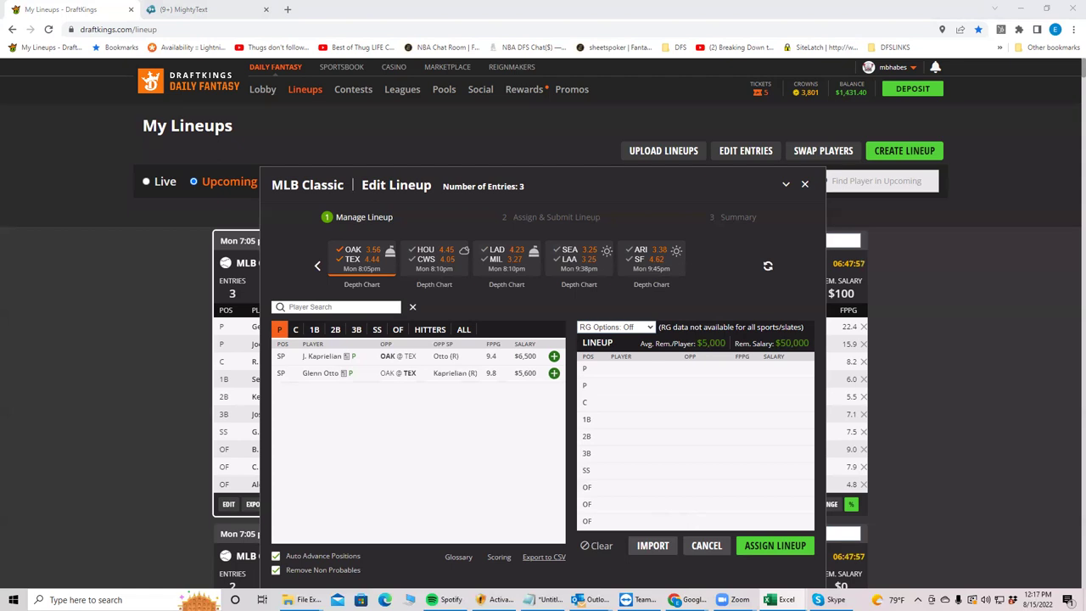
Step: Reset the OAK @ TEX filter and narrow the pitcher list to the OAK side only
left_click(342, 260)
left_click(332, 267)
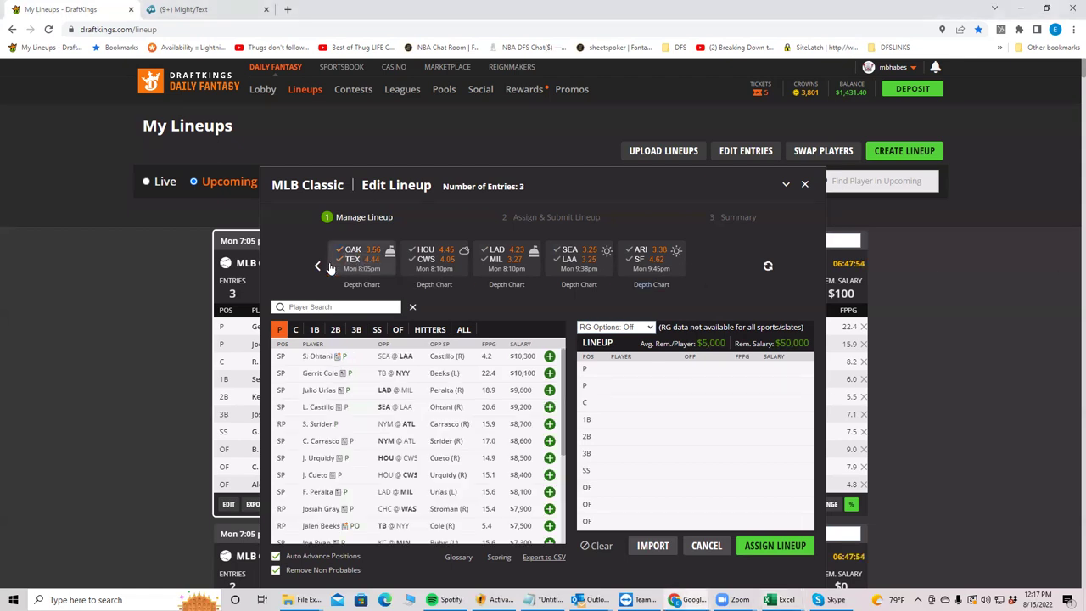
left_click(331, 268)
left_click(344, 258)
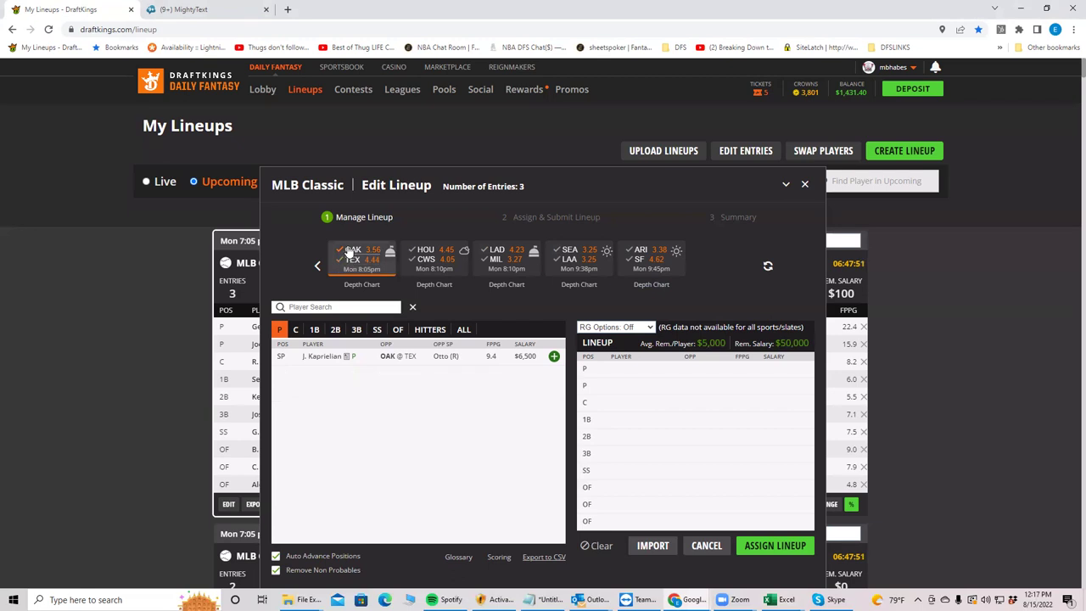
Step: Filter the player pool to KC outfielders and view the player cards of Hunter Dozier and M. Taylor
left_click(318, 267)
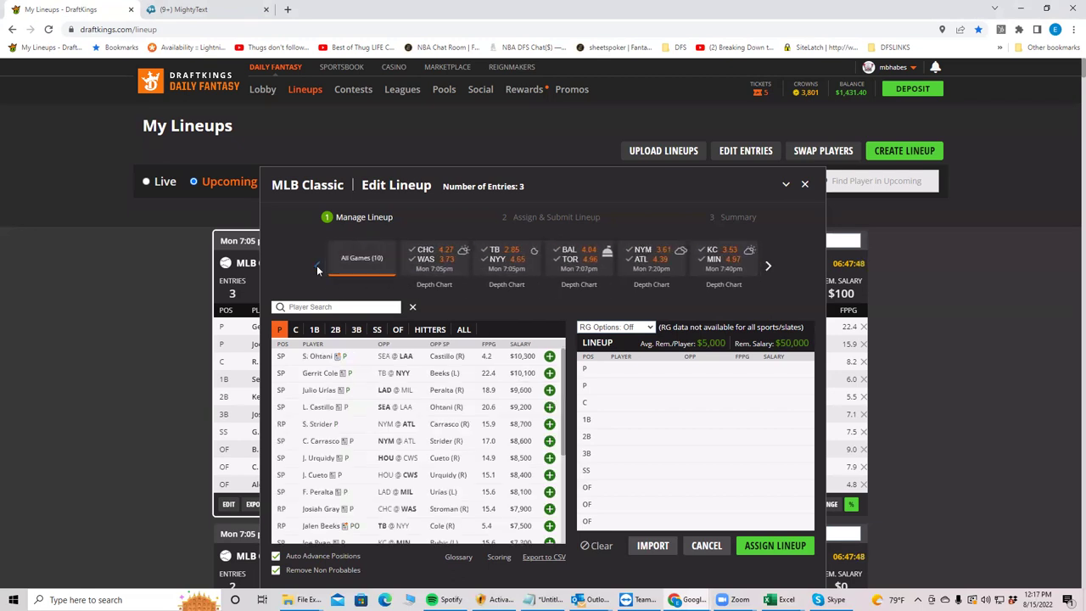
left_click(707, 249)
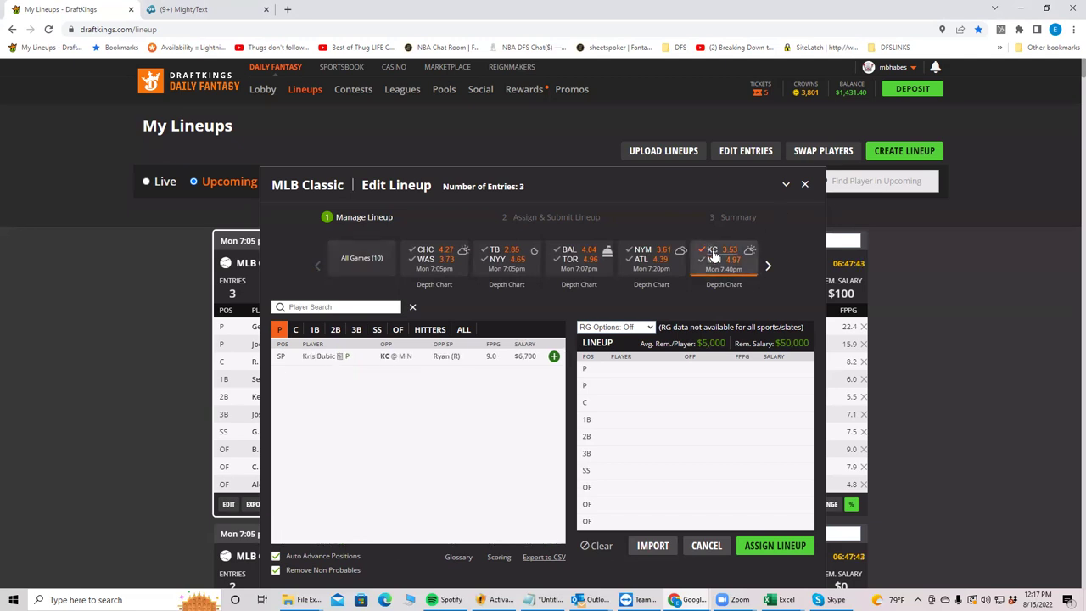
left_click(399, 330)
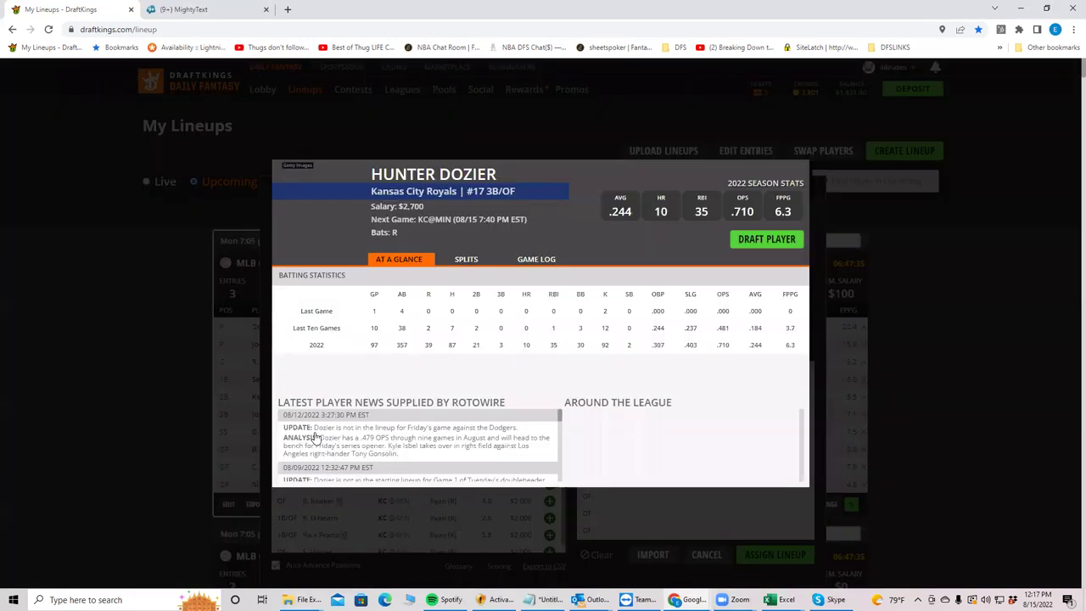
left_click(797, 180)
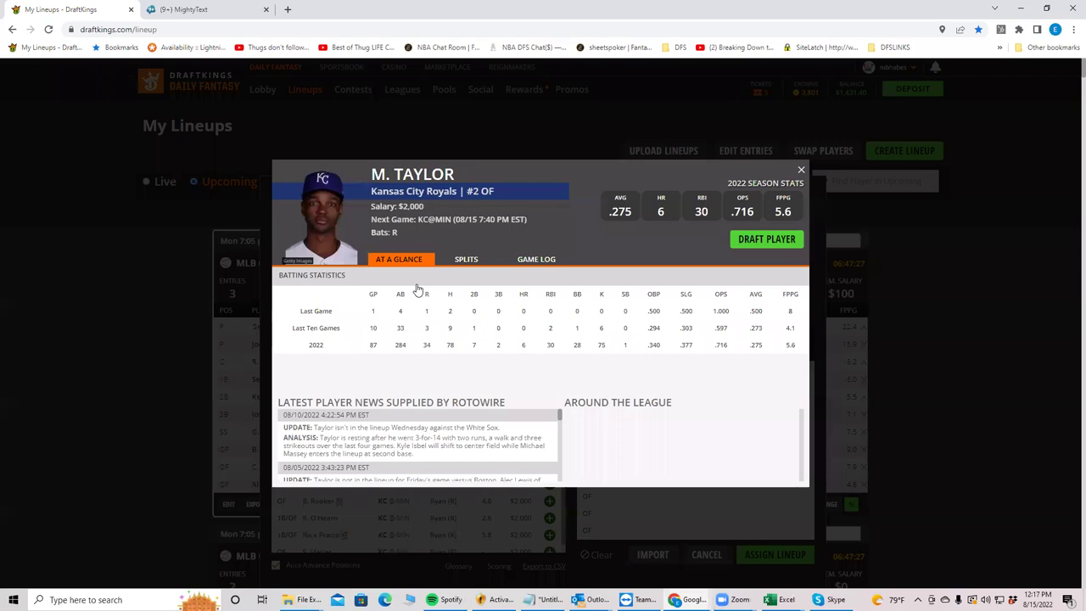
key("Escape")
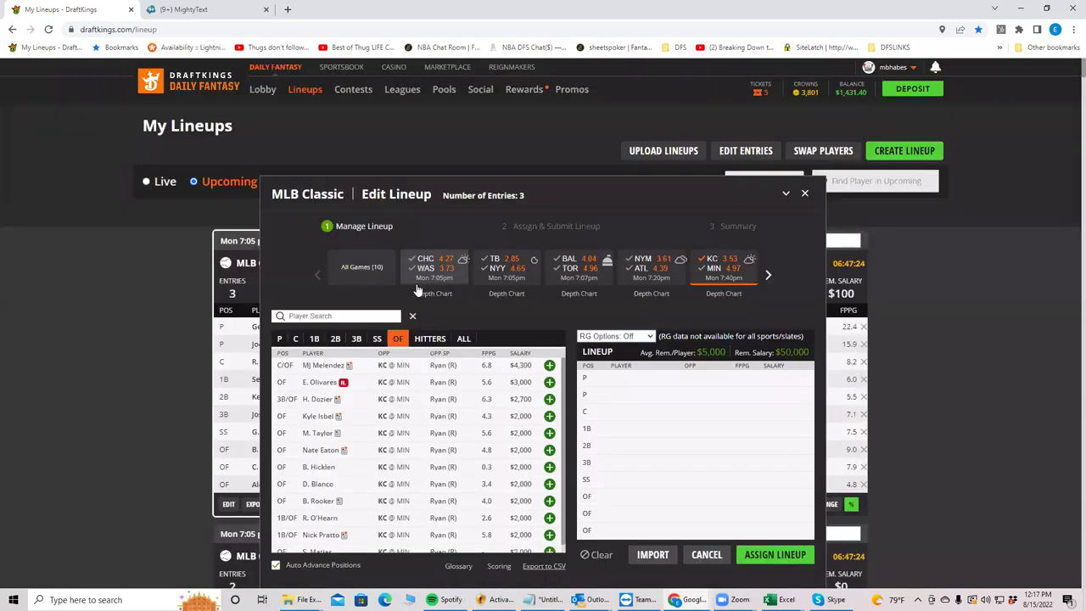
Step: View the outfielders of both teams in the KC @ MIN game, and return the list to all games
left_click(716, 268)
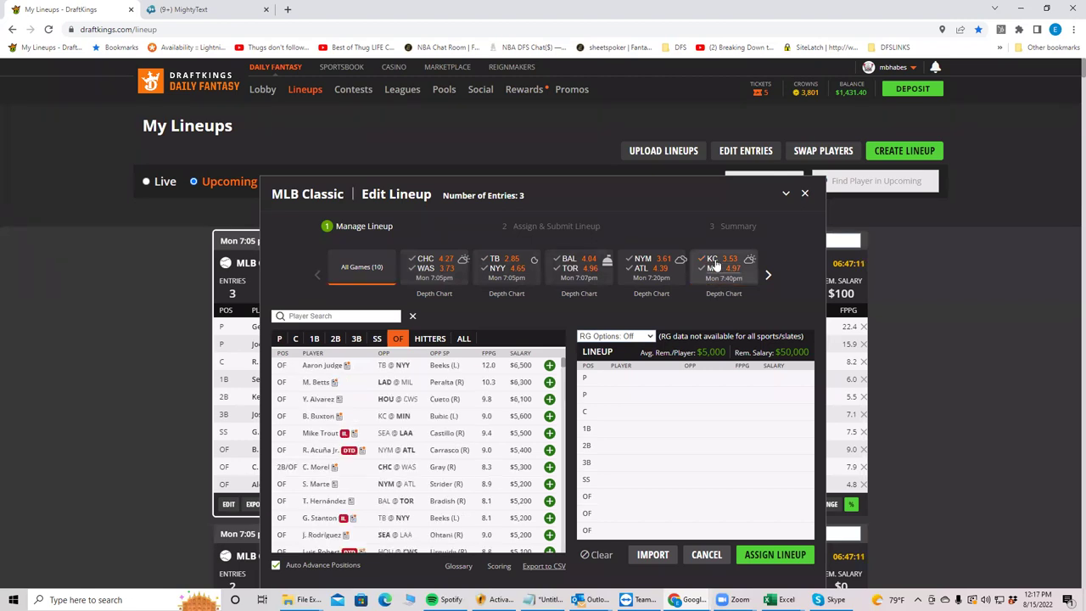
left_click(715, 267)
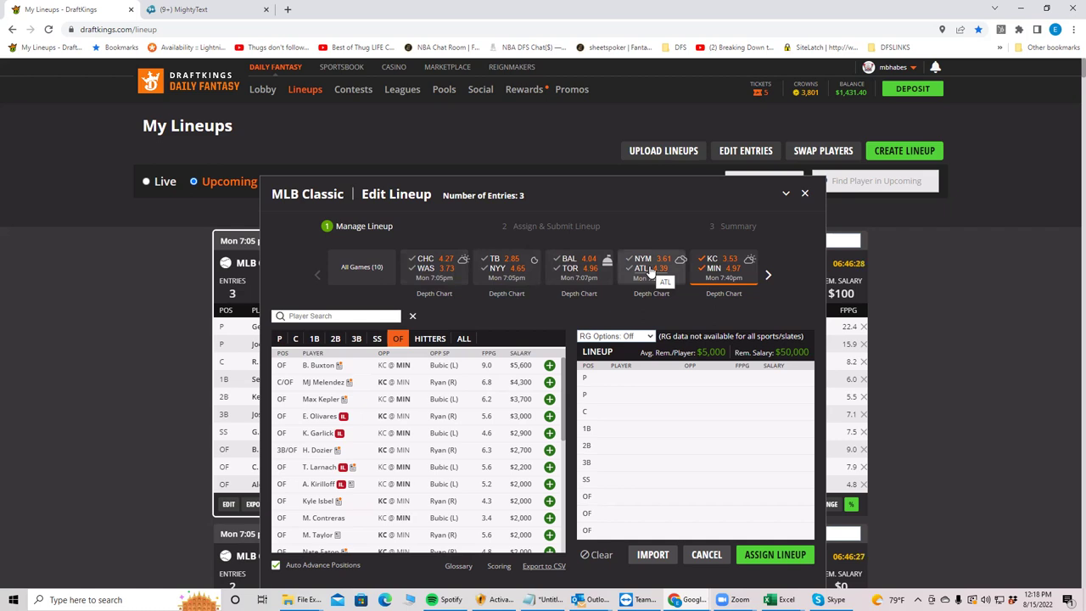
left_click(713, 265)
left_click(713, 263)
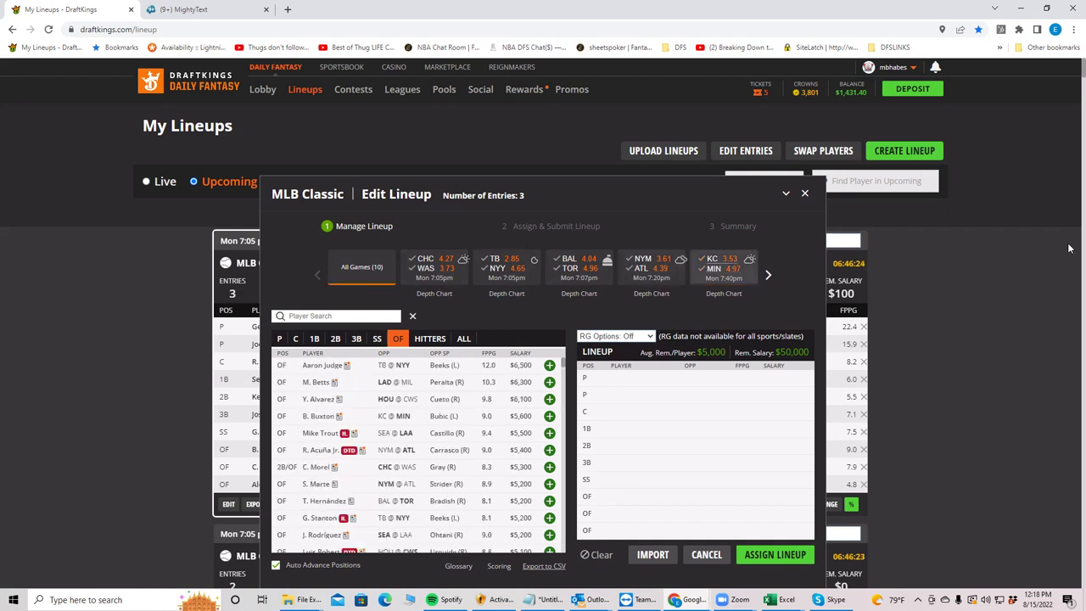
Step: View the pitchers of the OAK @ TEX game and narrow the list to the TEX side
left_click(769, 276)
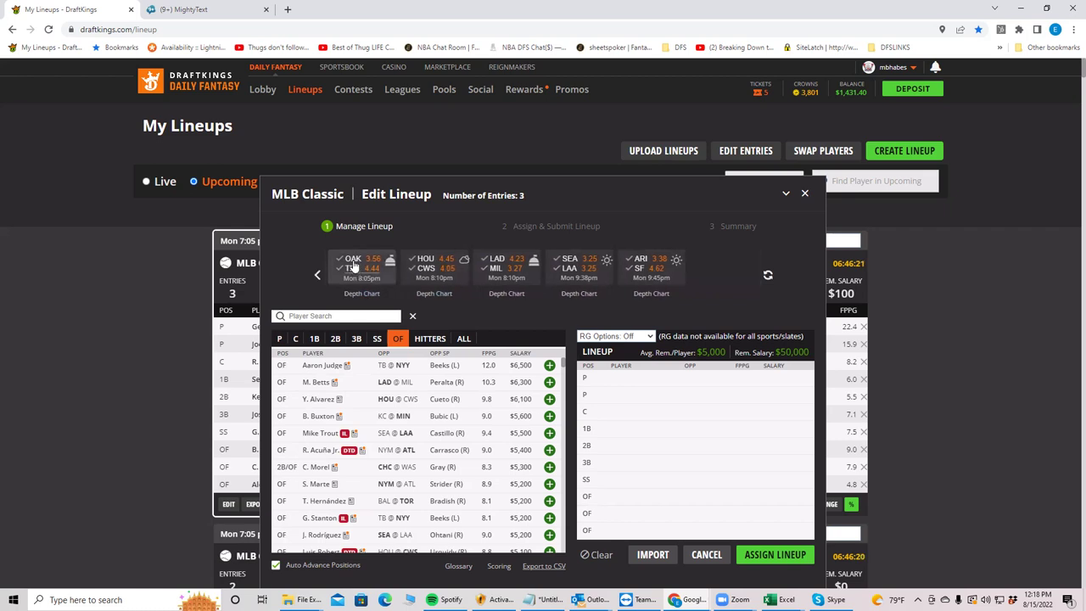
left_click(279, 339)
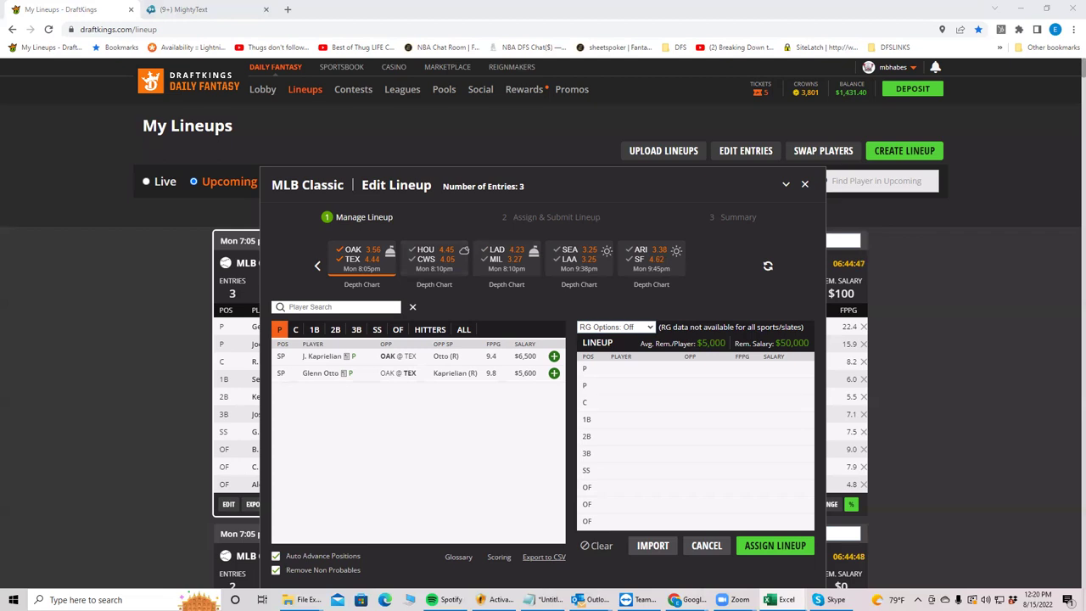
left_click(351, 251)
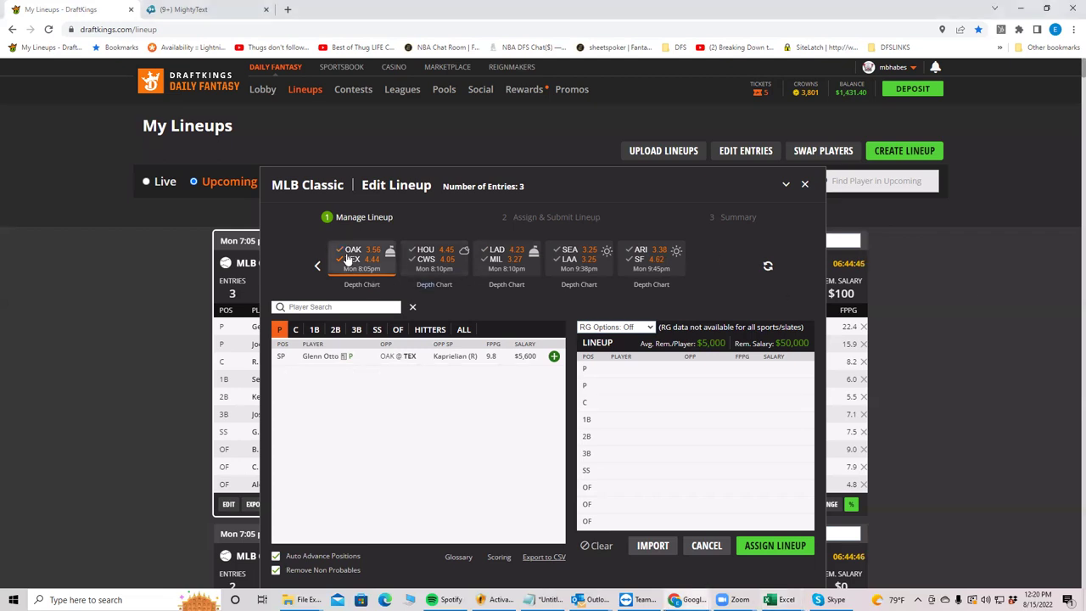
Step: Browse the TEX hitters, review Bubba Thompson's game log, and remove the team filter
left_click(420, 332)
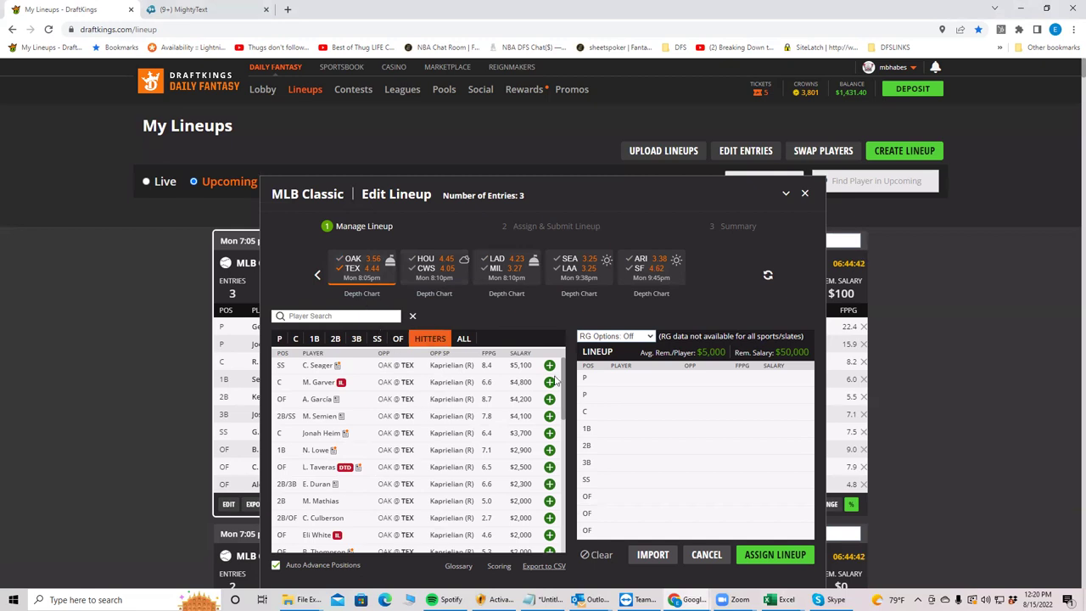
scroll(562, 385, "down", 3)
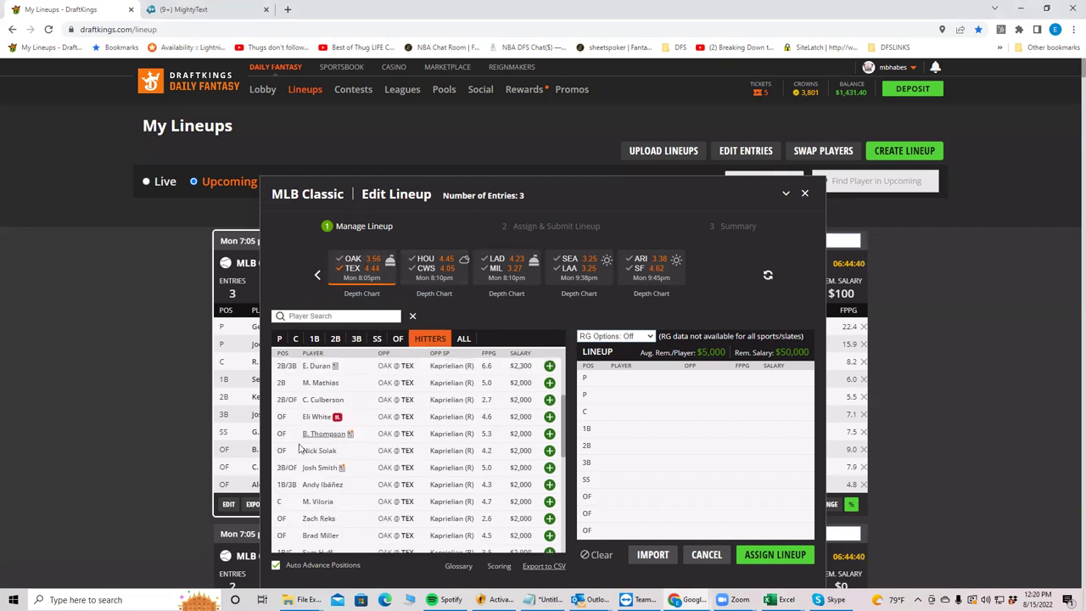
left_click(324, 434)
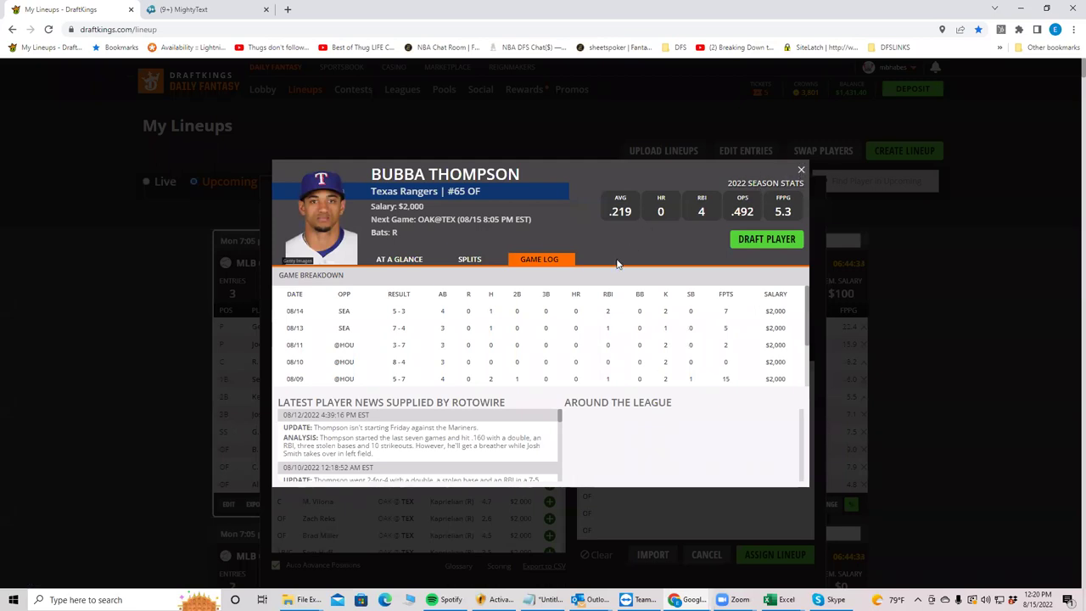
key("Escape")
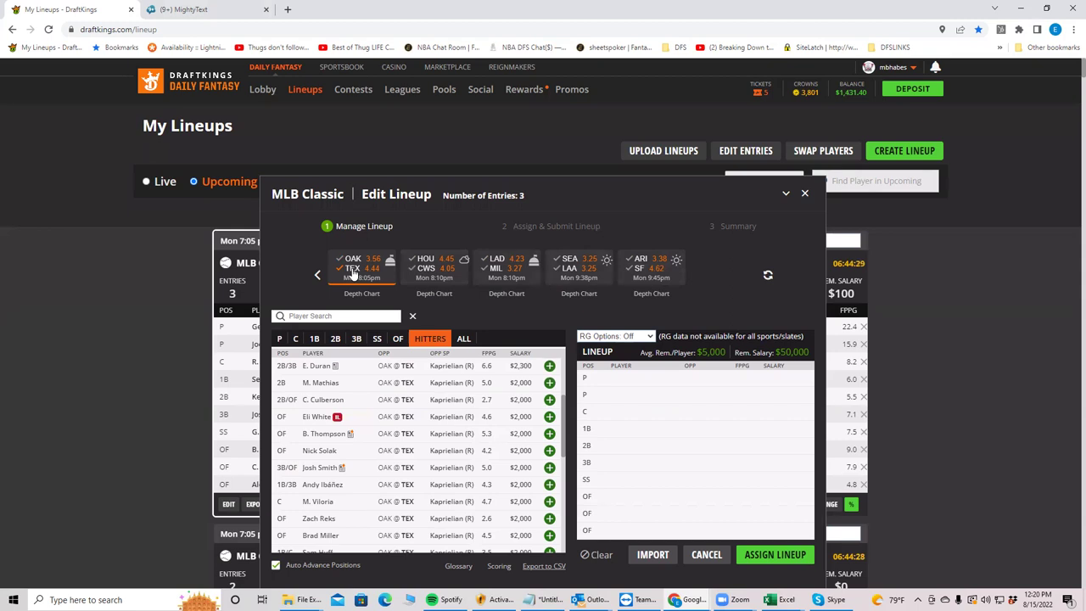
left_click(346, 276)
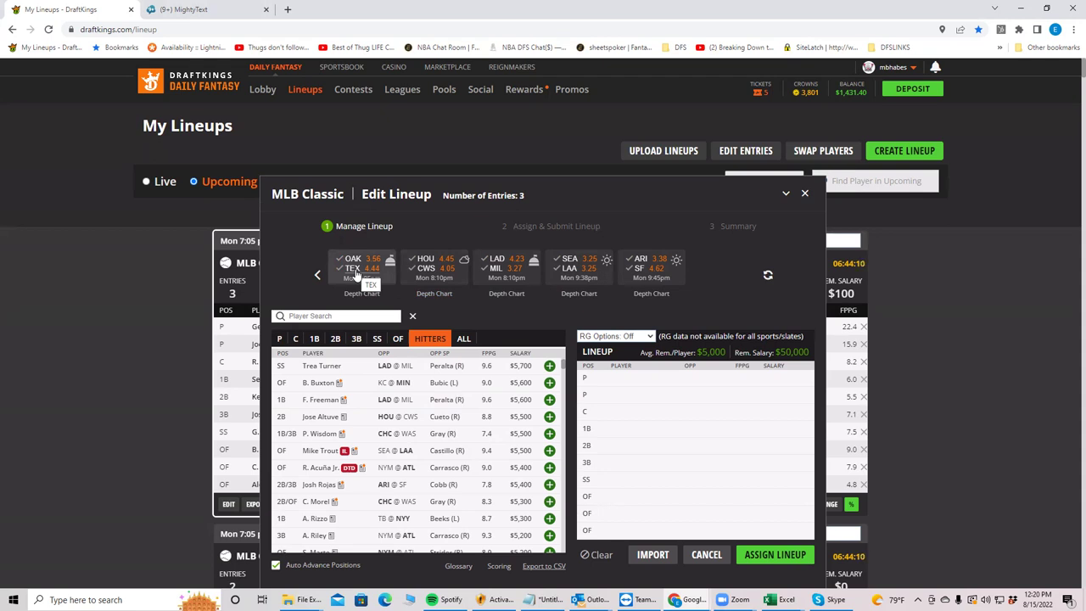
Step: View the available pitchers of the HOU @ CWS game, and deselect that game
left_click(424, 263)
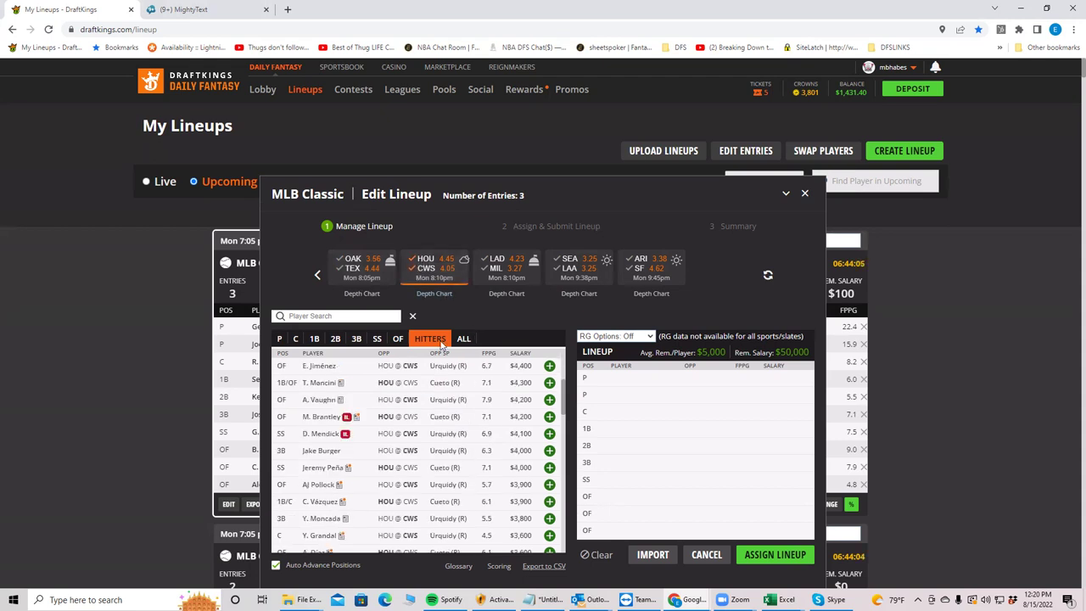
left_click(280, 341)
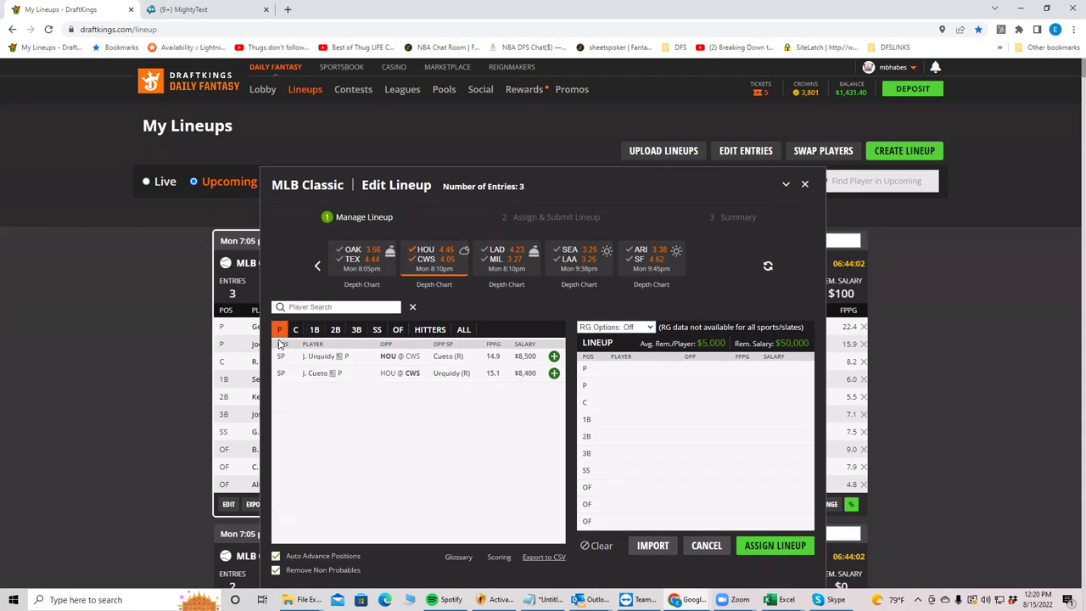
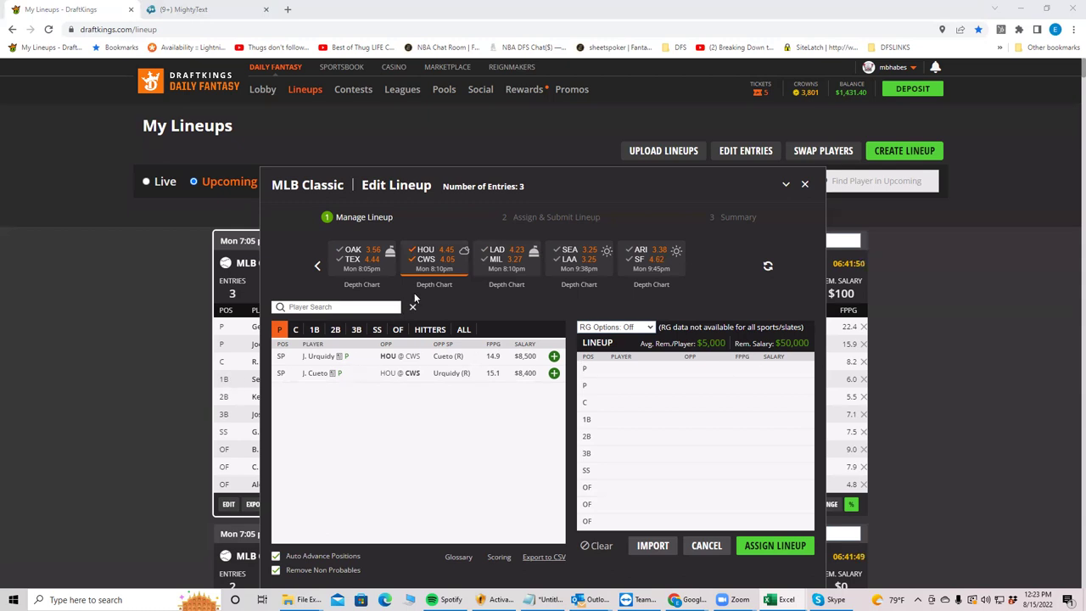
left_click(417, 256)
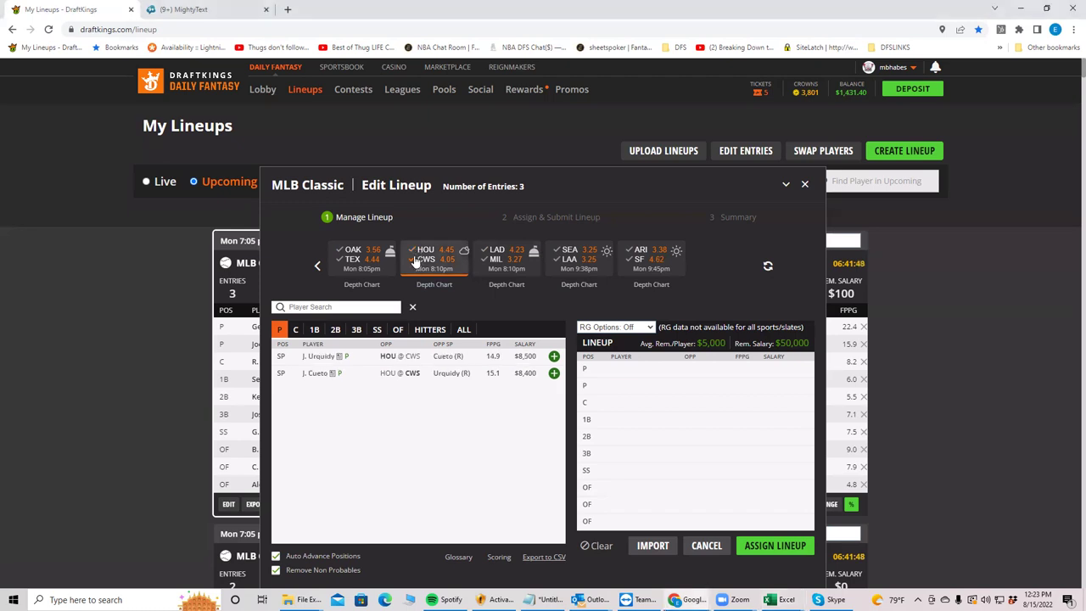
Step: Filter the pitcher list to the LAD @ MIL game
left_click(492, 258)
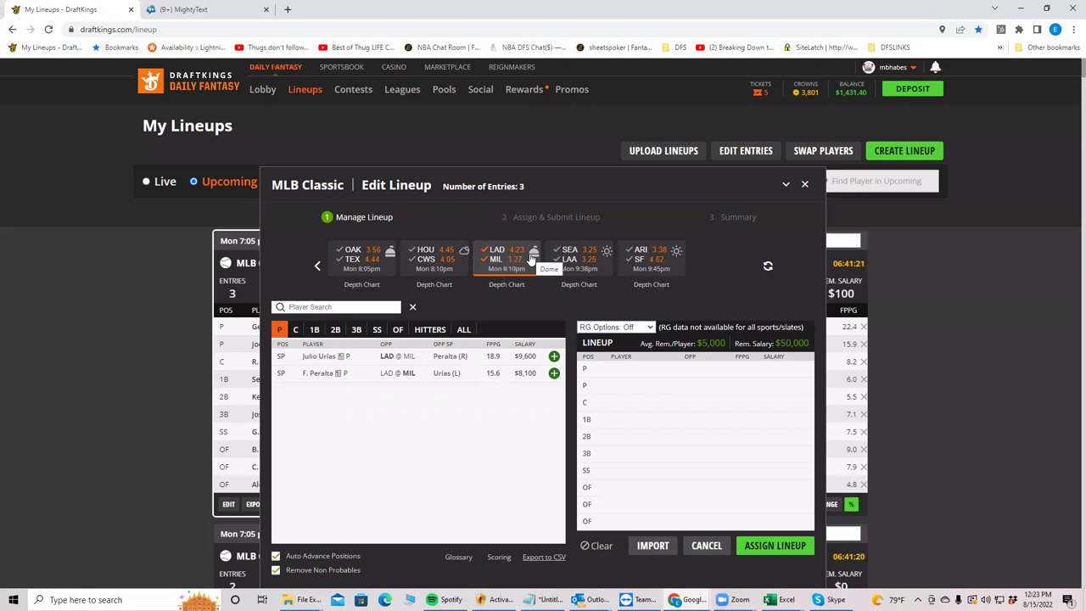
left_click(533, 258)
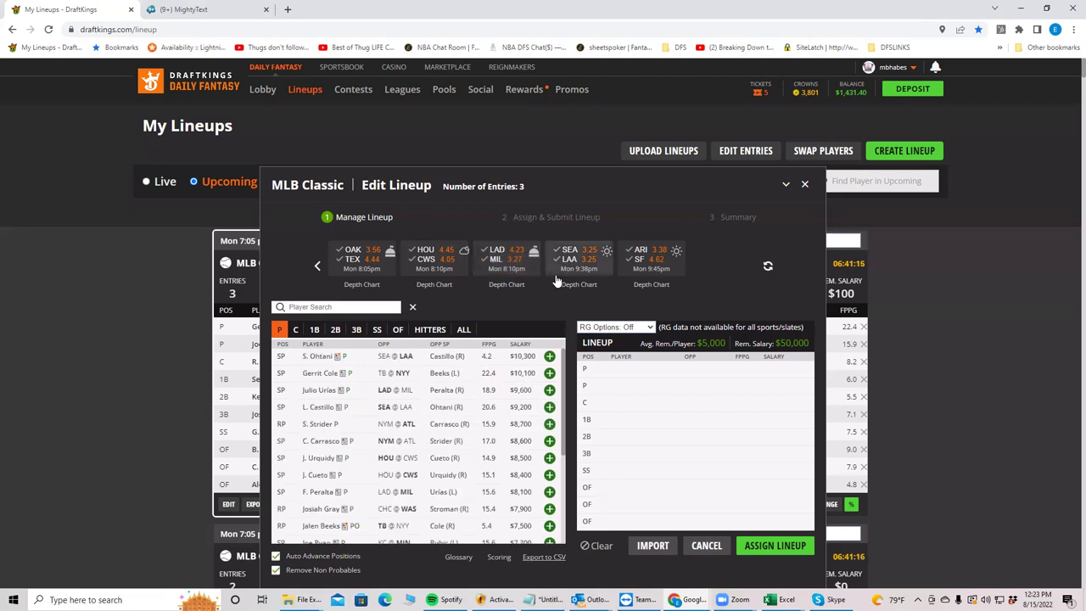
left_click(538, 270)
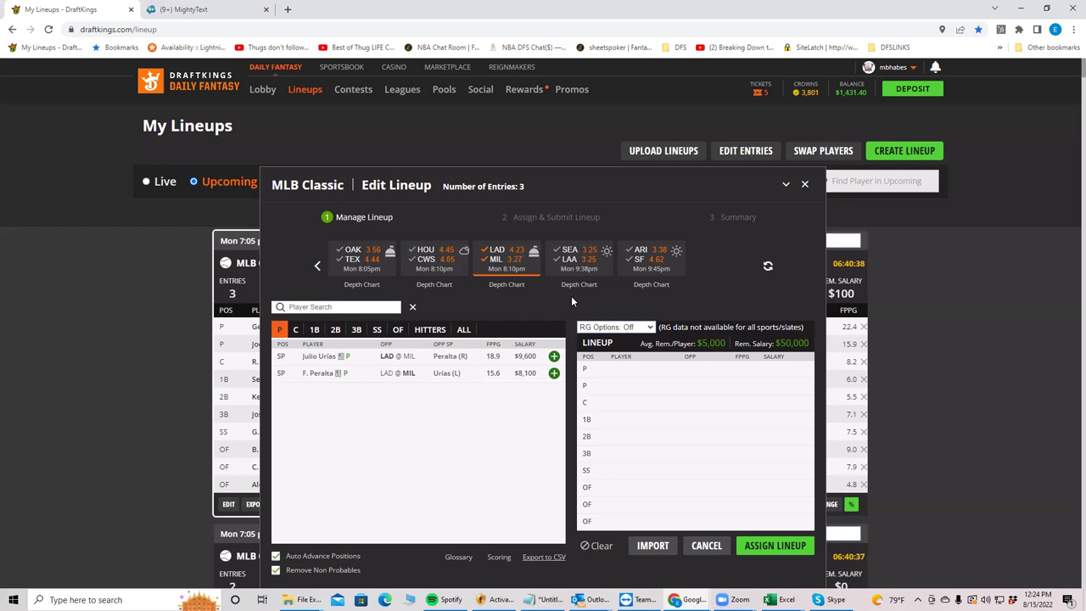
Step: Review Freddy Peralta's pitching statistics and his game log on his player card
left_click(318, 375)
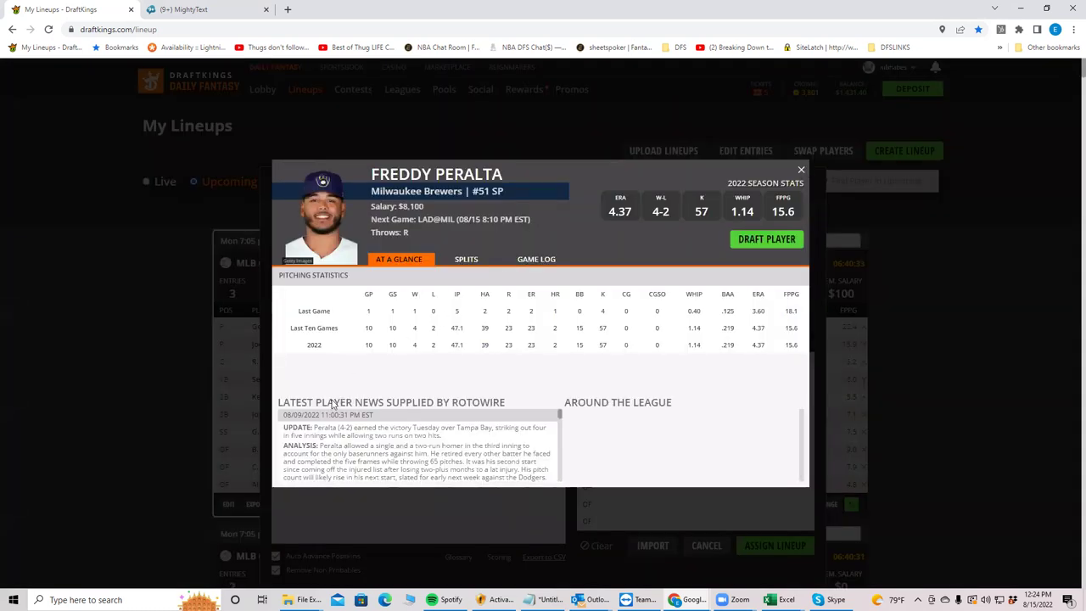
key("Escape")
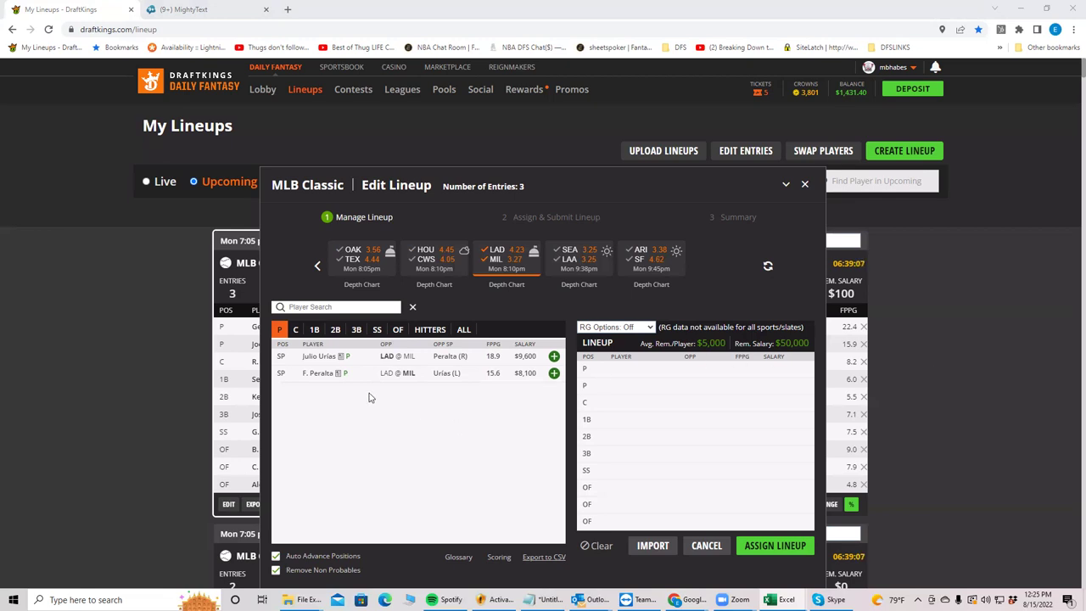
left_click(312, 380)
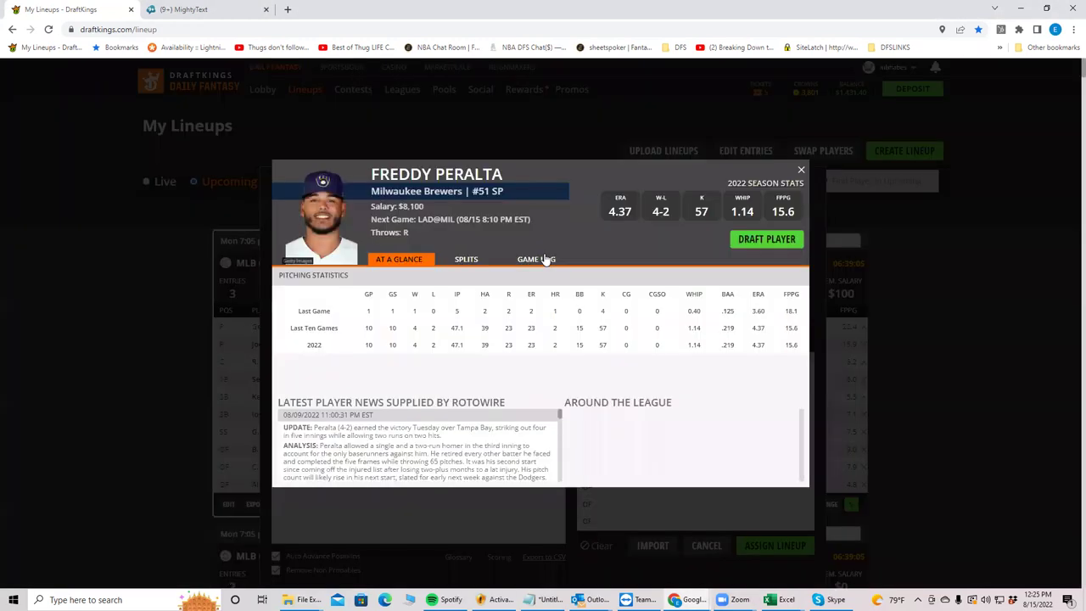
left_click(545, 259)
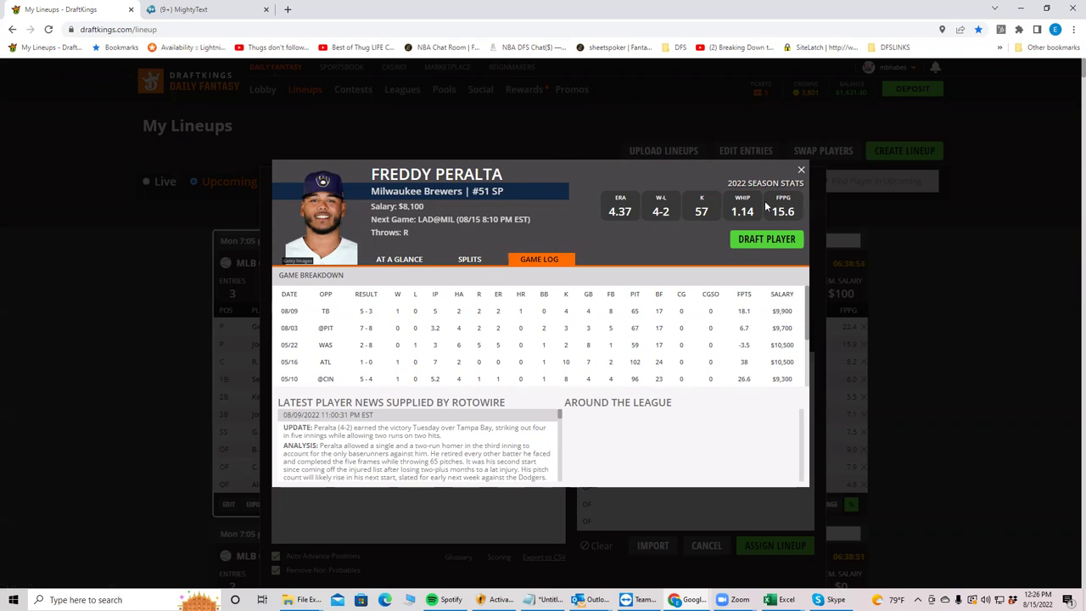
Step: Reopen Freddy Peralta's player card from the pitcher list and review his game log again
left_click(801, 170)
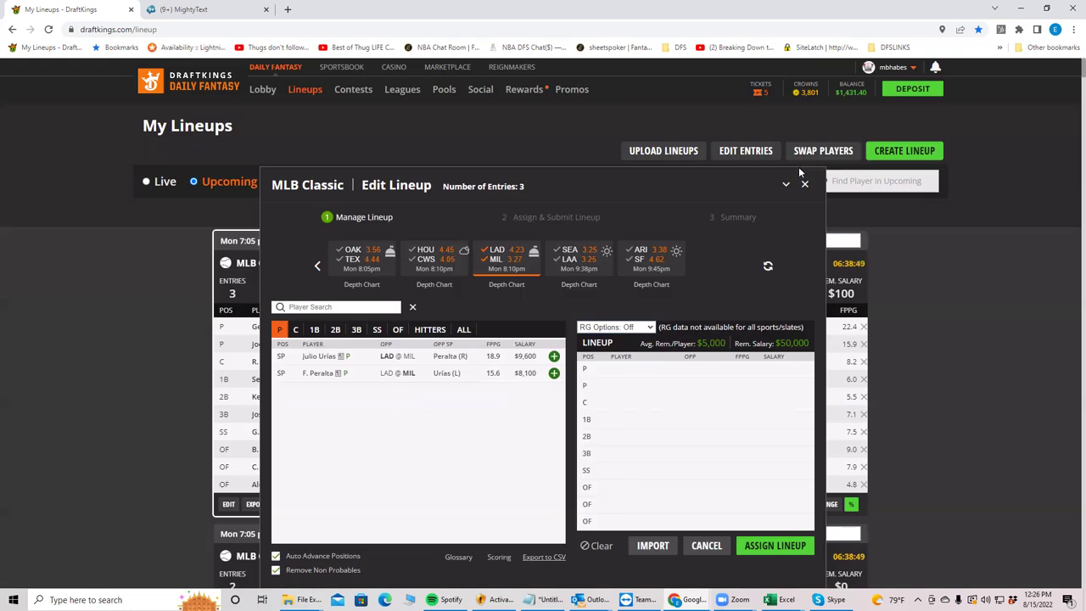
left_click(319, 376)
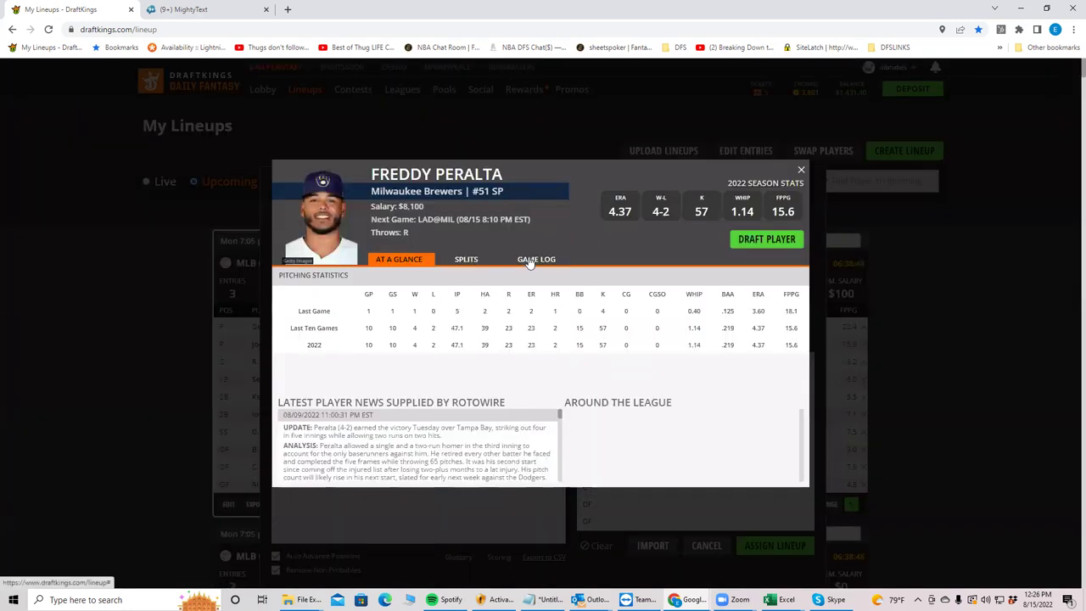
left_click(529, 261)
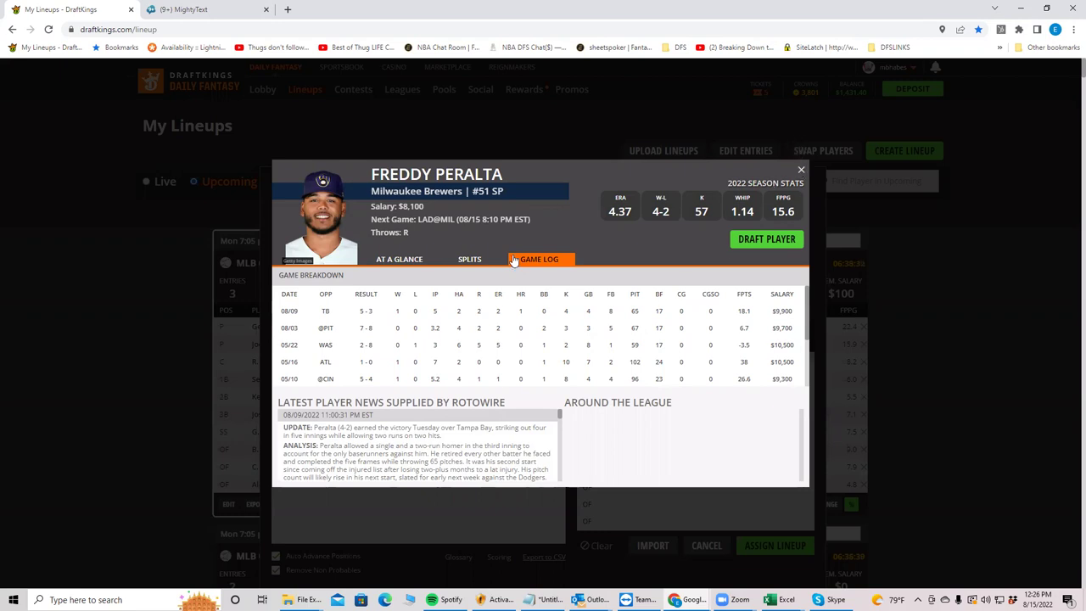
key("Escape")
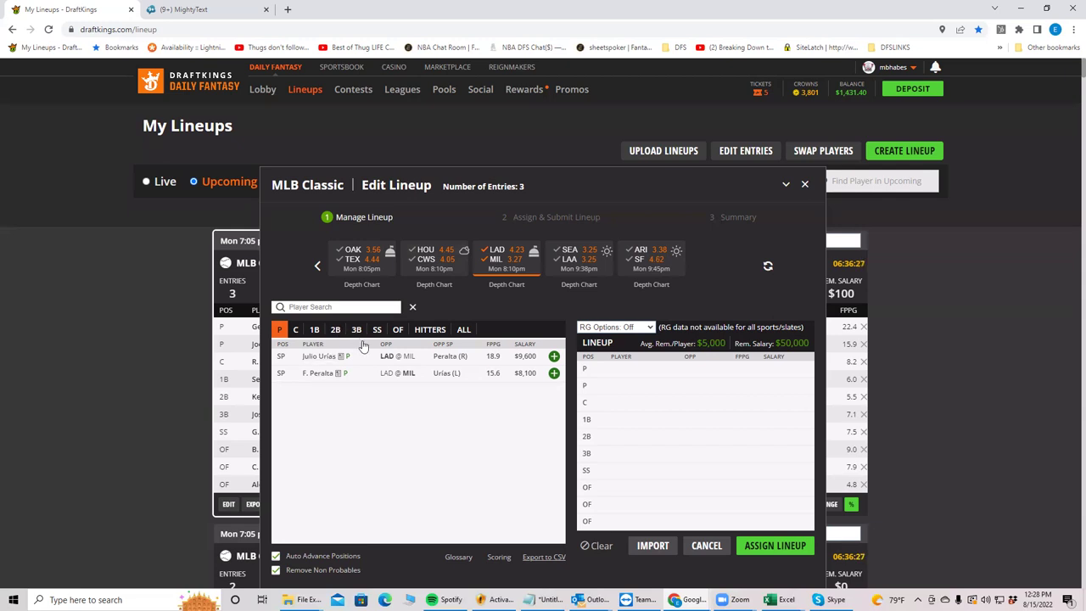
Step: Narrow the LAD @ MIL pitcher list to LAD, and remove that game's filter
left_click(496, 258)
left_click(497, 256)
left_click(496, 253)
left_click(496, 254)
left_click(496, 260)
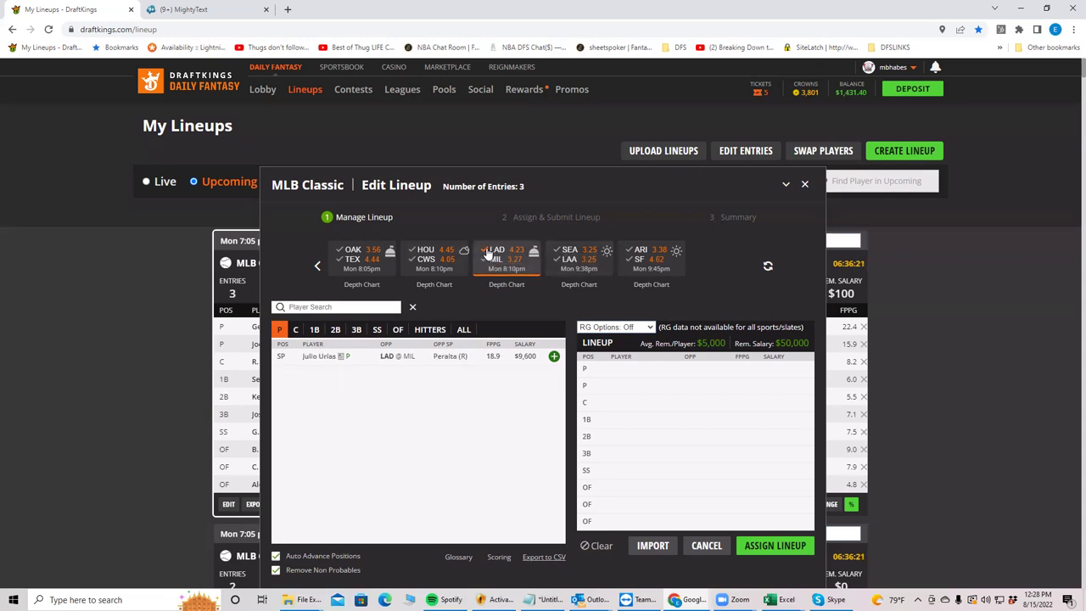
left_click(496, 252)
Step: Filter the pitcher list to the SEA @ LAA game and review Luis Castillo's pitching statistics and game log
left_click(567, 261)
left_click(567, 261)
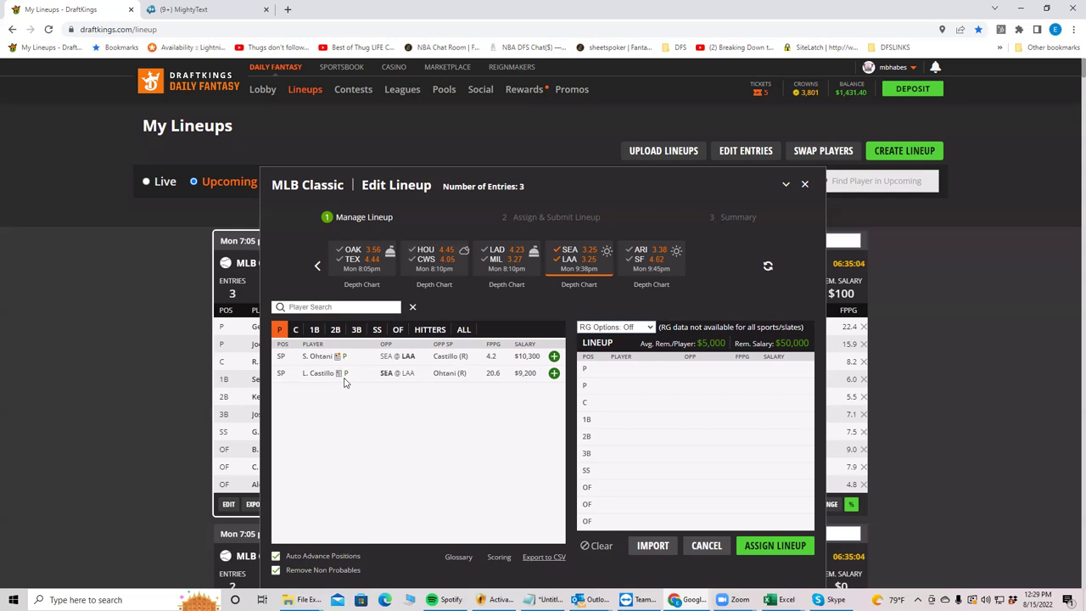
left_click(330, 375)
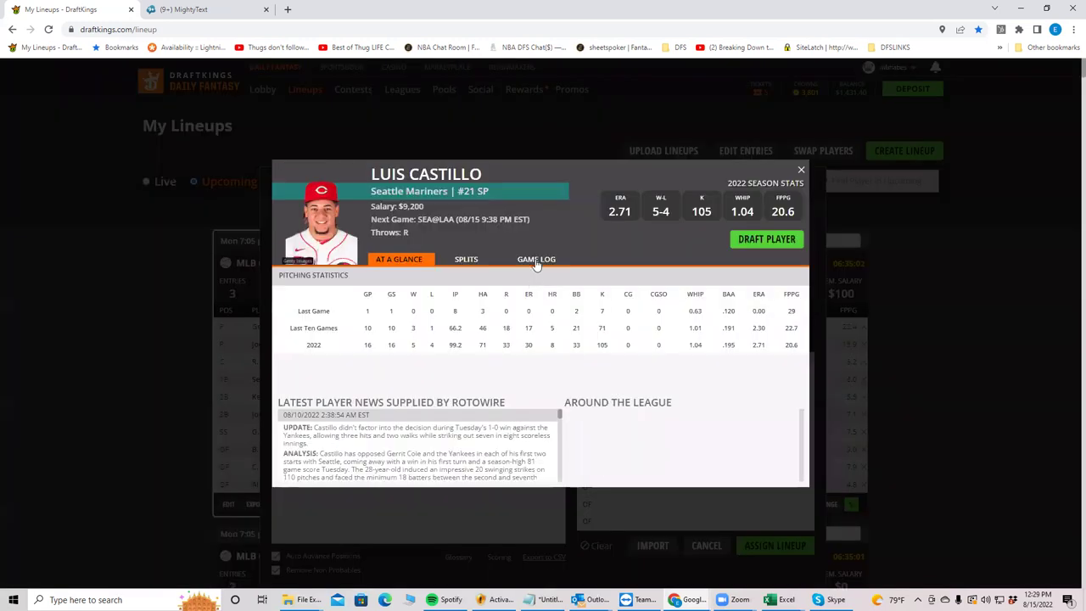
left_click(538, 260)
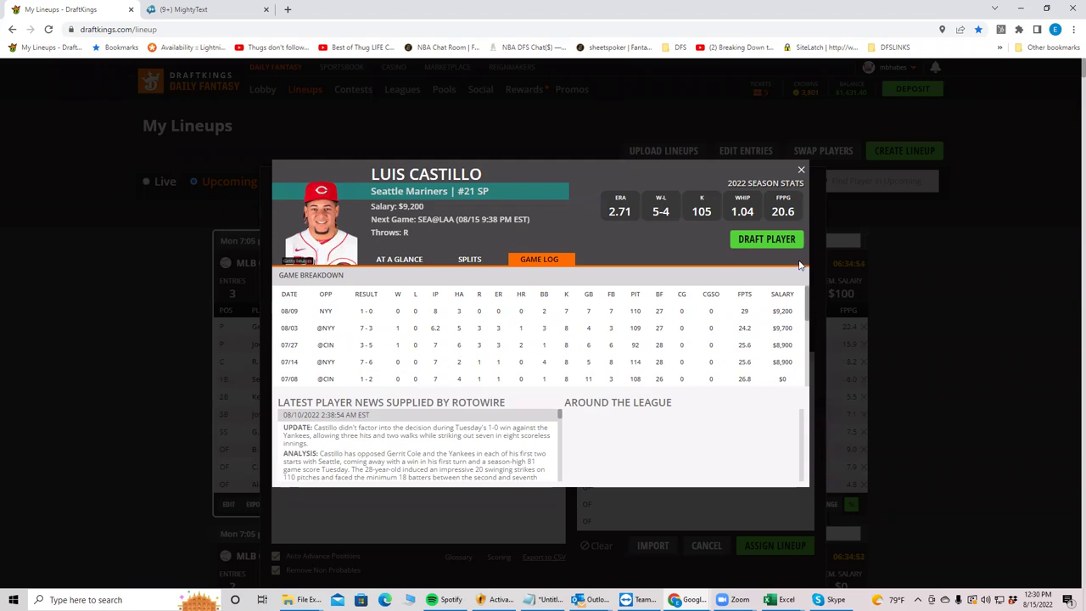
triple_click(806, 328)
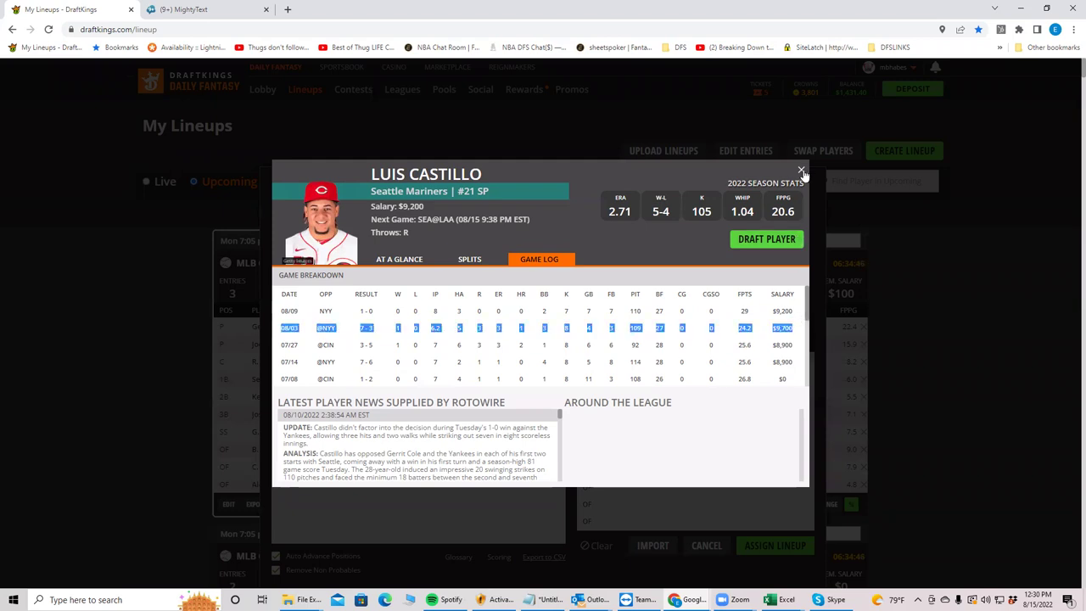
left_click(694, 334)
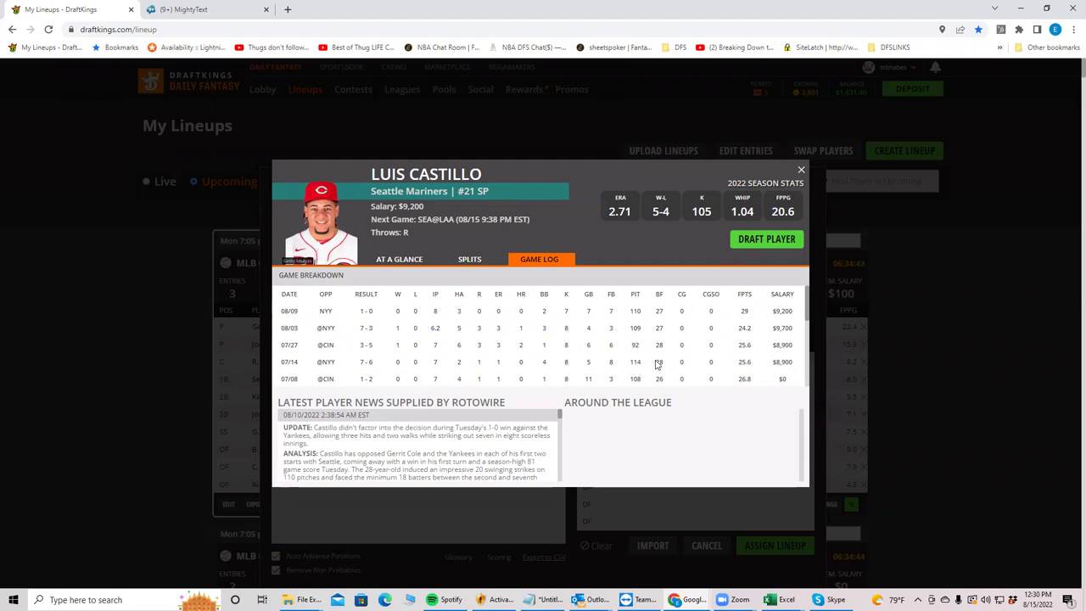
left_click(800, 172)
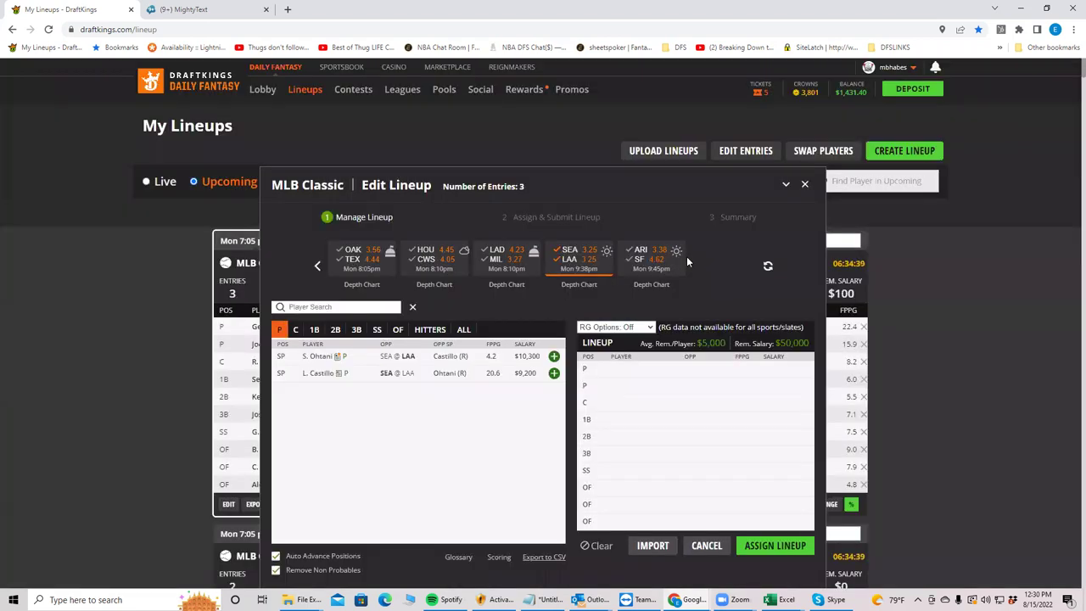
Step: Switch the pitcher filter from SEA @ LAA to ARI @ SF, narrow it to ARI, and clear the filter
left_click(571, 257)
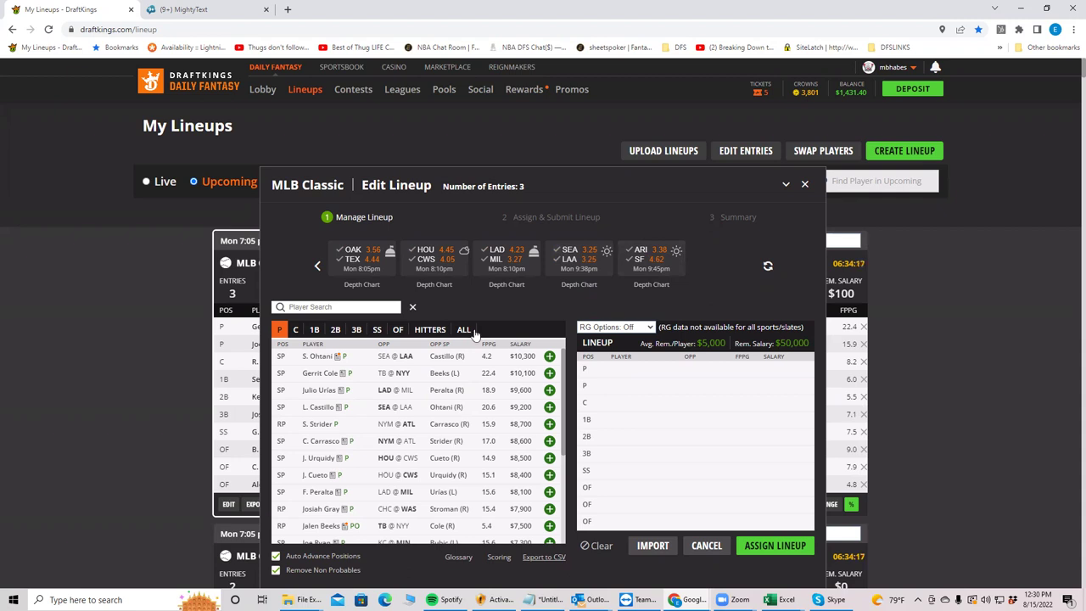
left_click(638, 261)
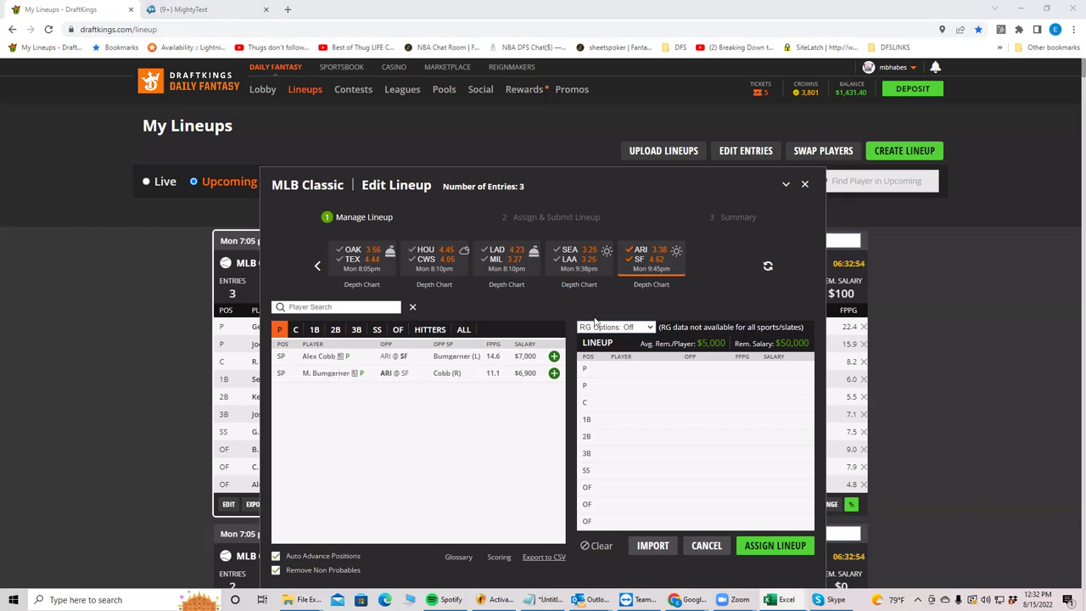
left_click(643, 255)
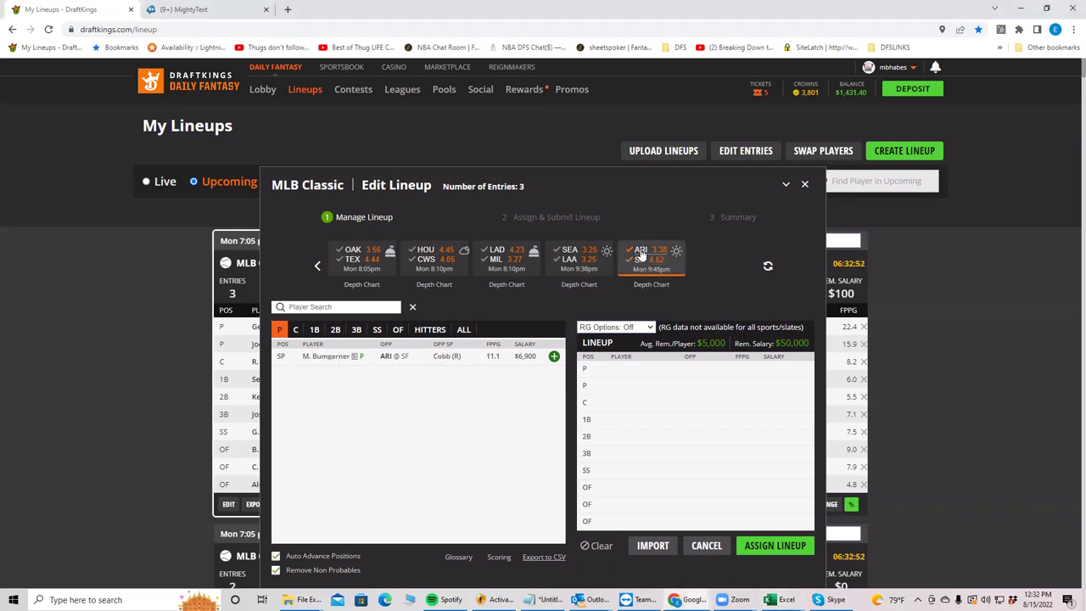
left_click(642, 255)
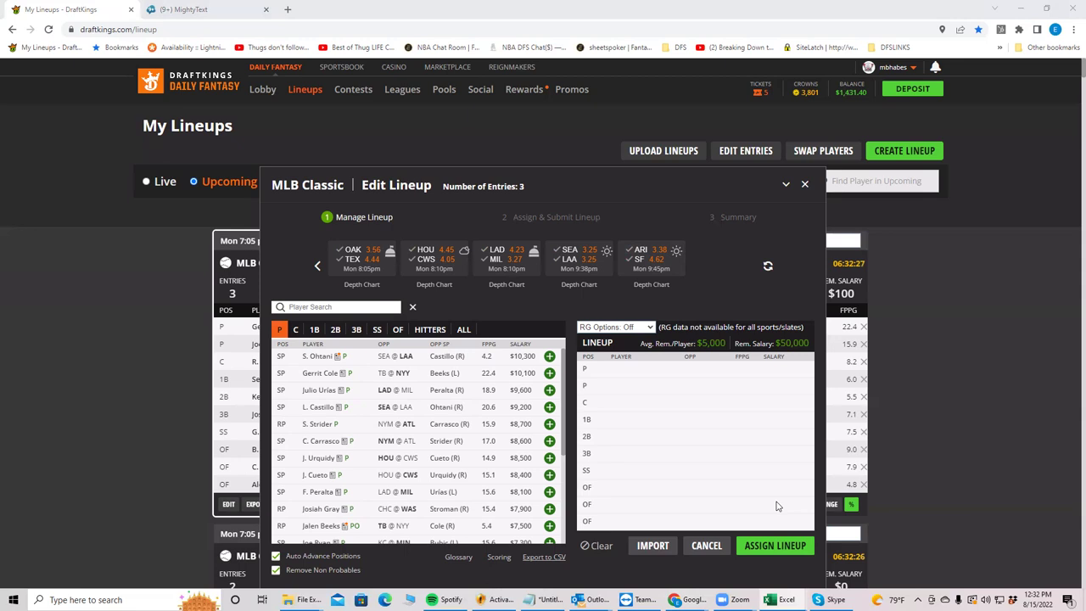
Step: List the ARI hitters of the ARI @ SF game and review Alek Thomas's batting statistics and game log
left_click(651, 259)
left_click(430, 331)
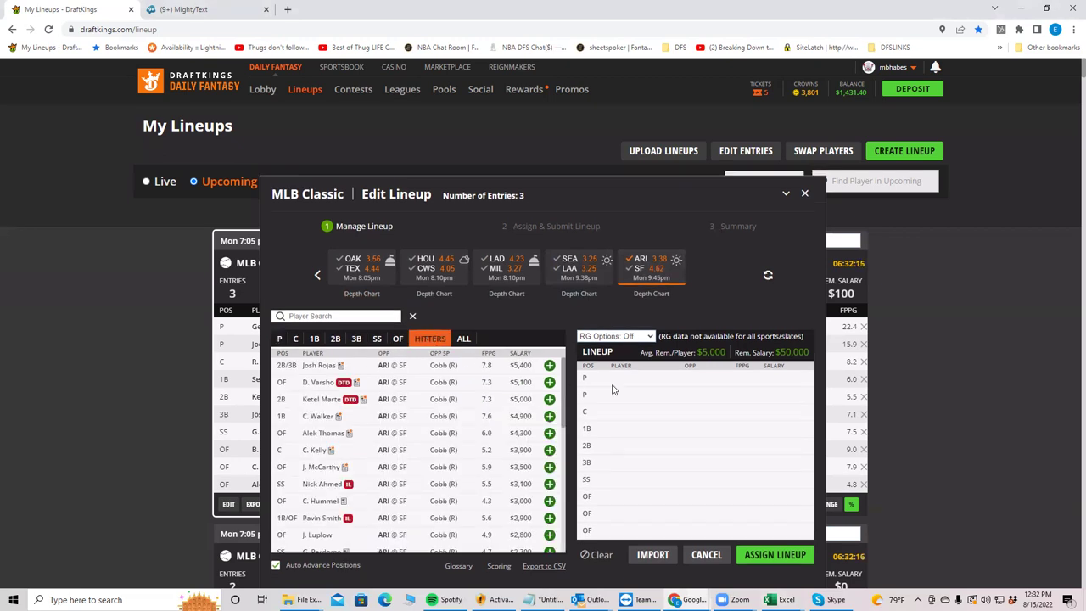
left_click(325, 437)
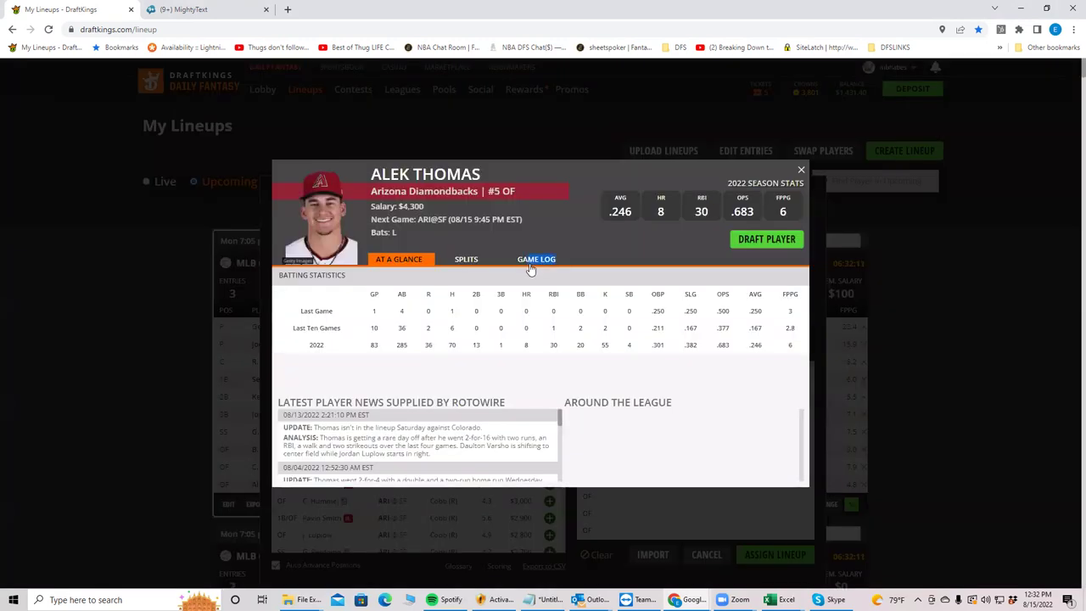
left_click(534, 261)
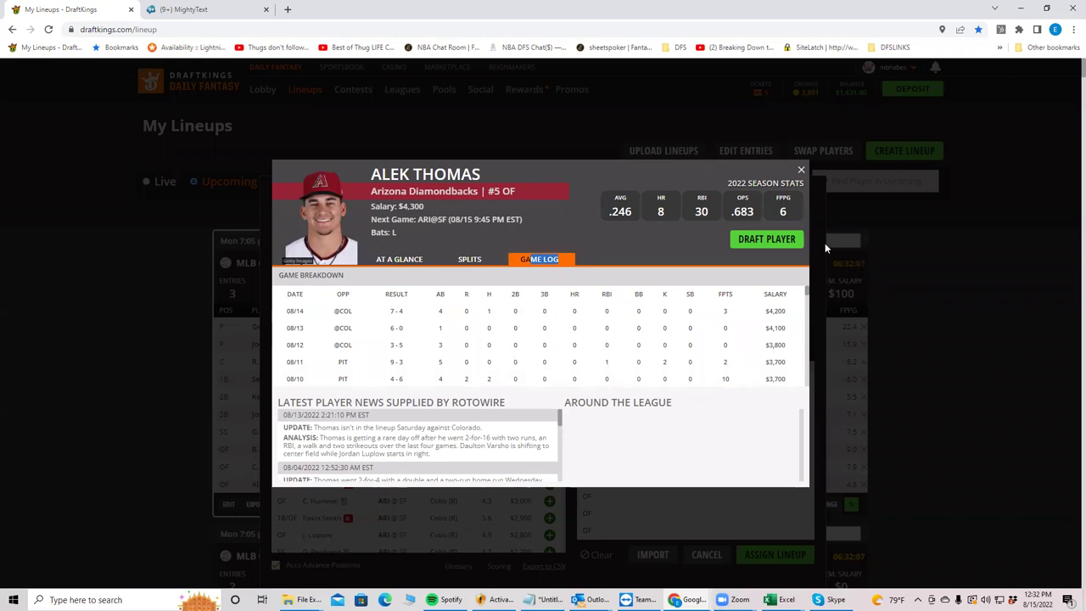
left_click(803, 173)
Step: Switch the hitter list from ARI to SF and review J.D. Davis's game log
left_click(637, 264)
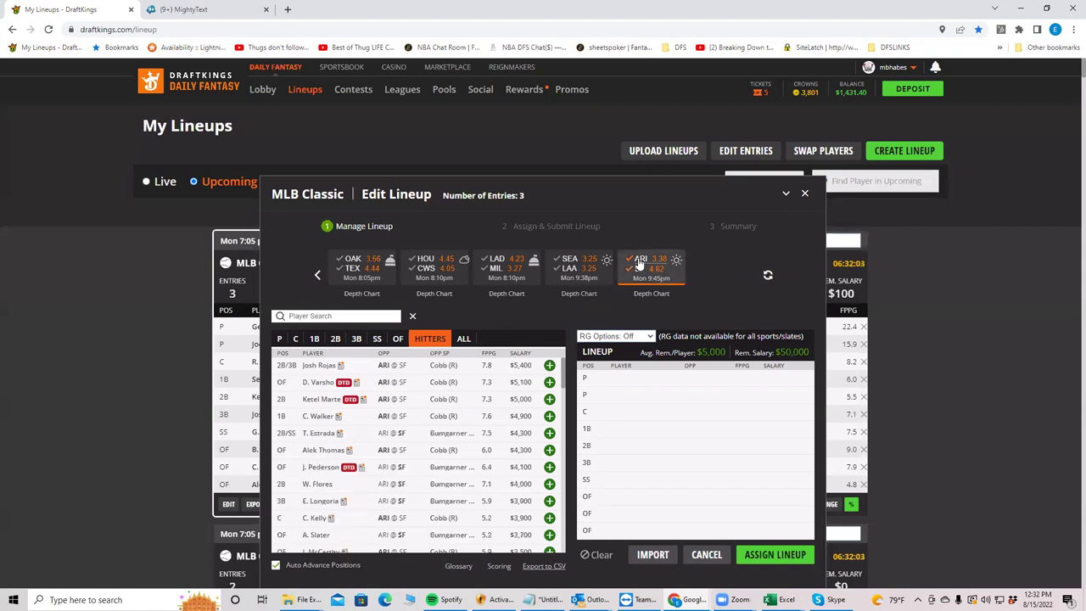
left_click(638, 263)
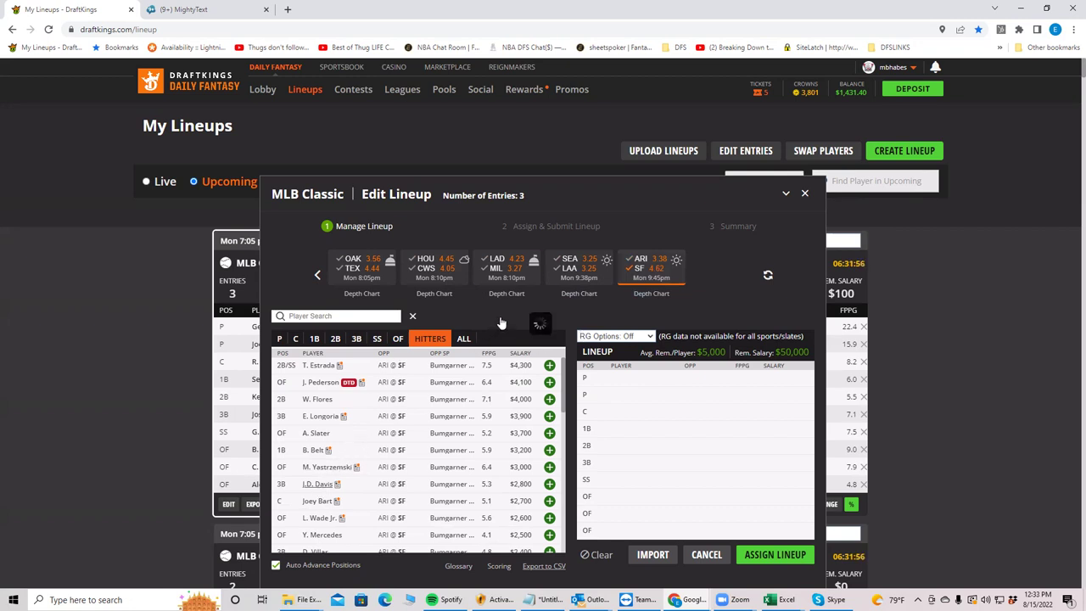
left_click(320, 484)
left_click(544, 262)
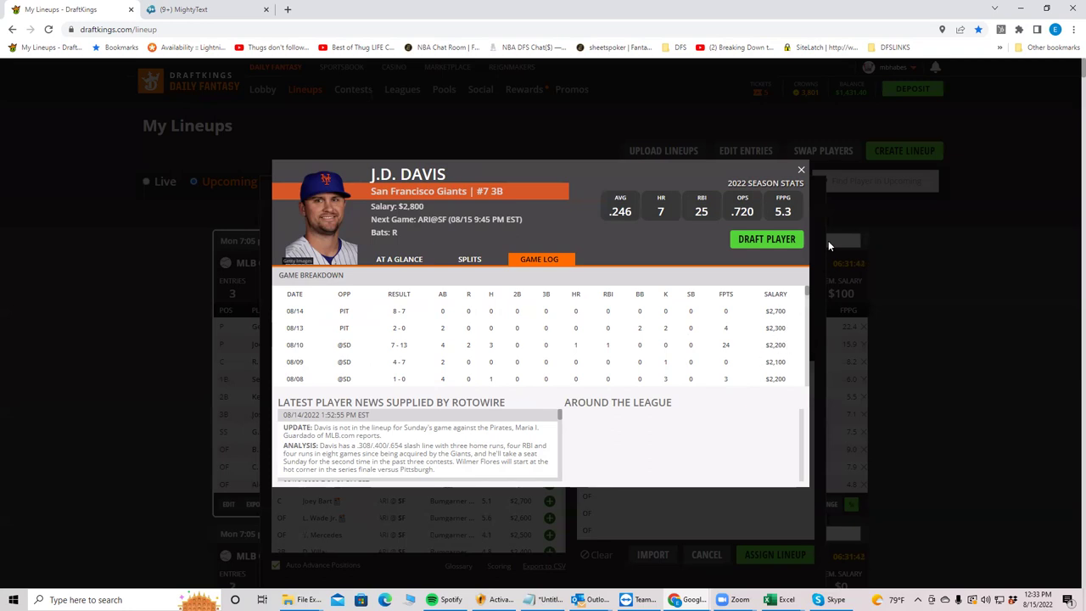
left_click(800, 172)
Step: Close the lineup editor, reopen the first MLB Classic lineup for editing, and clear all its players
left_click(806, 194)
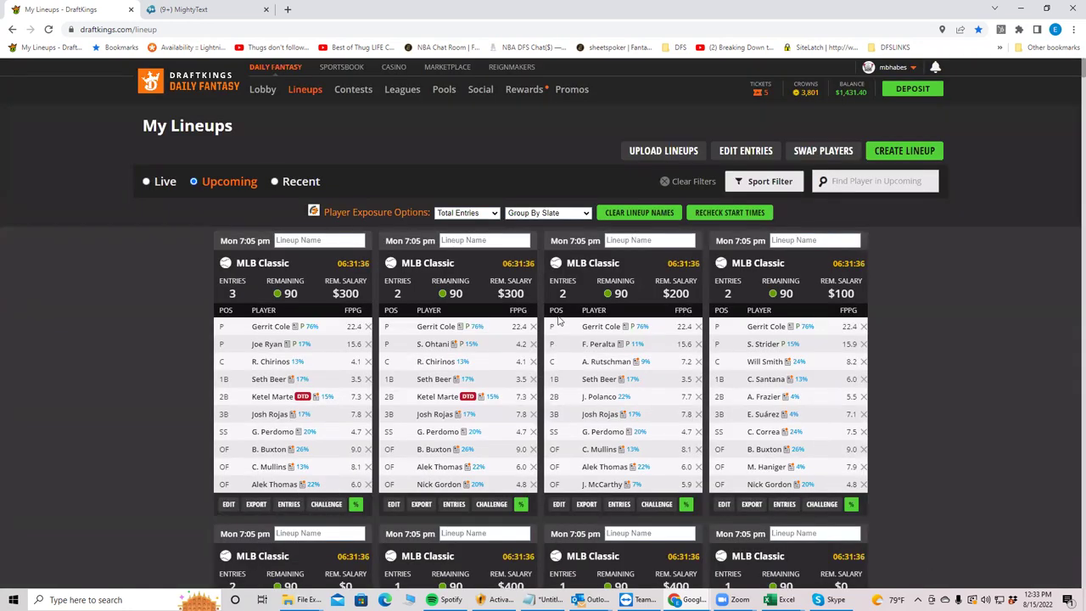
left_click(228, 506)
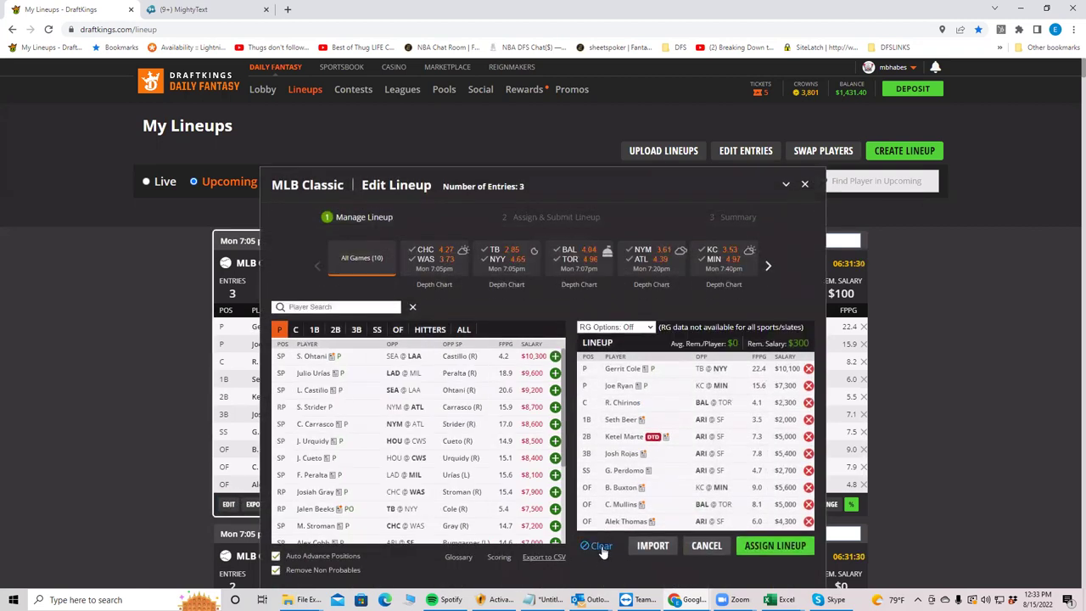
left_click(602, 547)
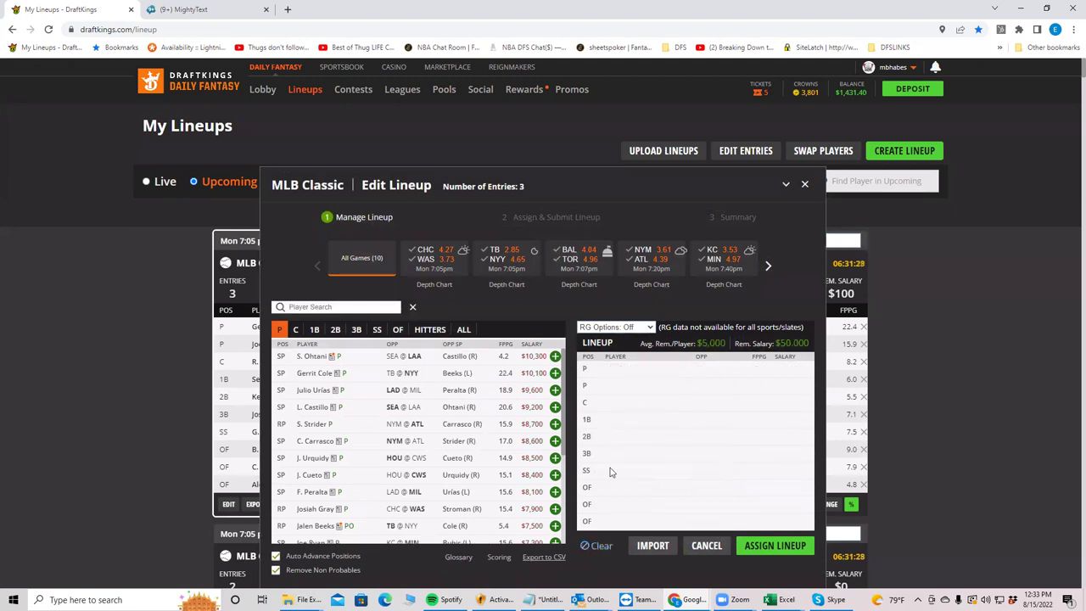